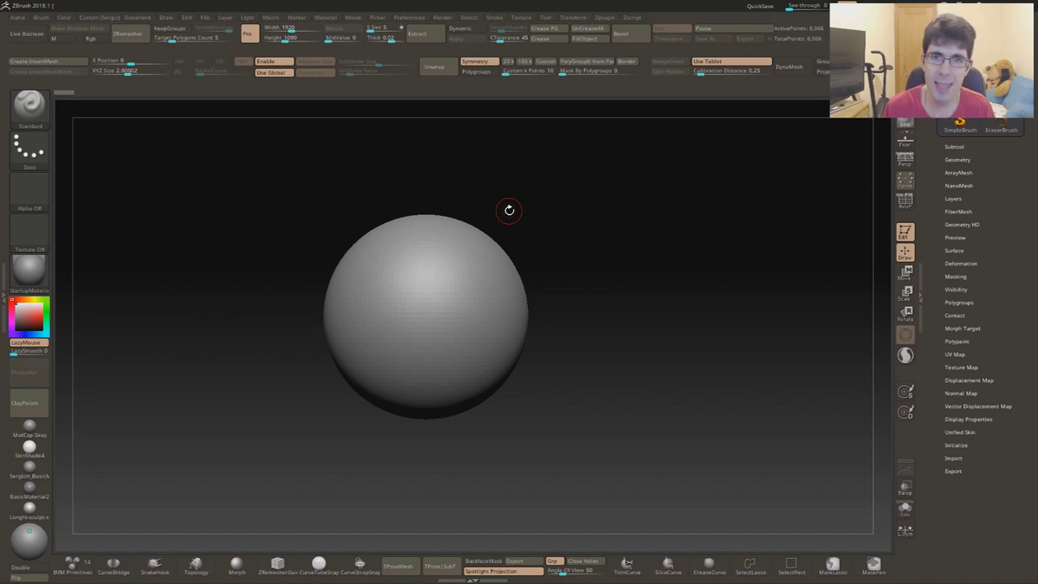
# Zoom in on the grey PM3D_Sphere3D sphere in the middle of the canvas.
pyautogui.moveTo(457, 260)
pyautogui.keyDown('ctrl'); pyautogui.mouseDown(button='right')
pyautogui.moveTo(457, 287)
pyautogui.moveTo(584, 260)
pyautogui.mouseUp(button='right'); pyautogui.keyUp('ctrl')
# ZRemesh the sphere with a lower target polygon count into a low-poly mesh.
pyautogui.hotkey('shift', 'f')
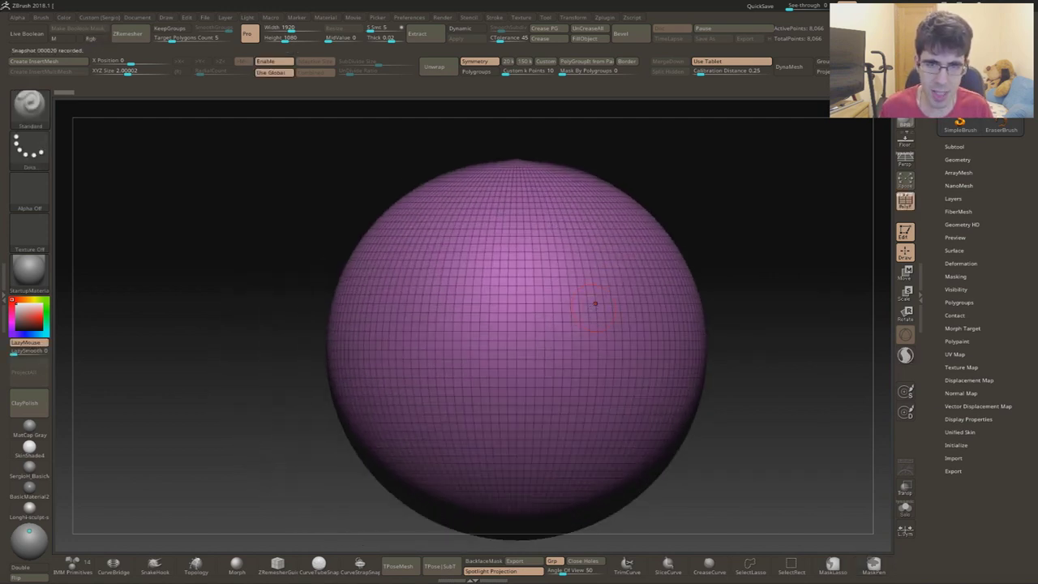
pyautogui.moveTo(174, 39); pyautogui.dragTo(162, 39)
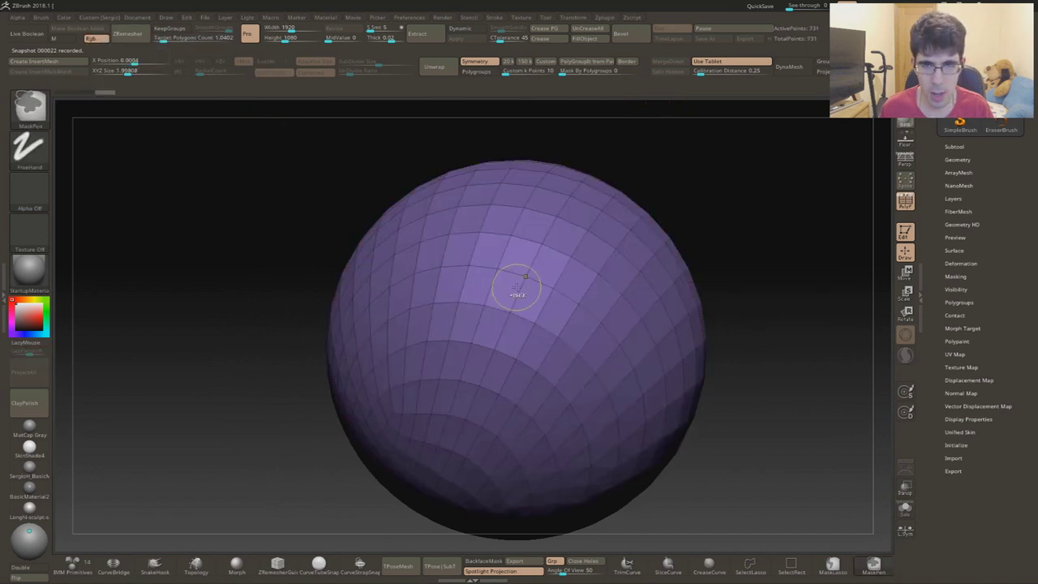
pyautogui.moveTo(514, 285)
pyautogui.keyDown('ctrl'); pyautogui.mouseDown(button='right')
pyautogui.moveTo(511, 308)
pyautogui.moveTo(499, 310)
pyautogui.mouseUp(button='right'); pyautogui.keyUp('ctrl')
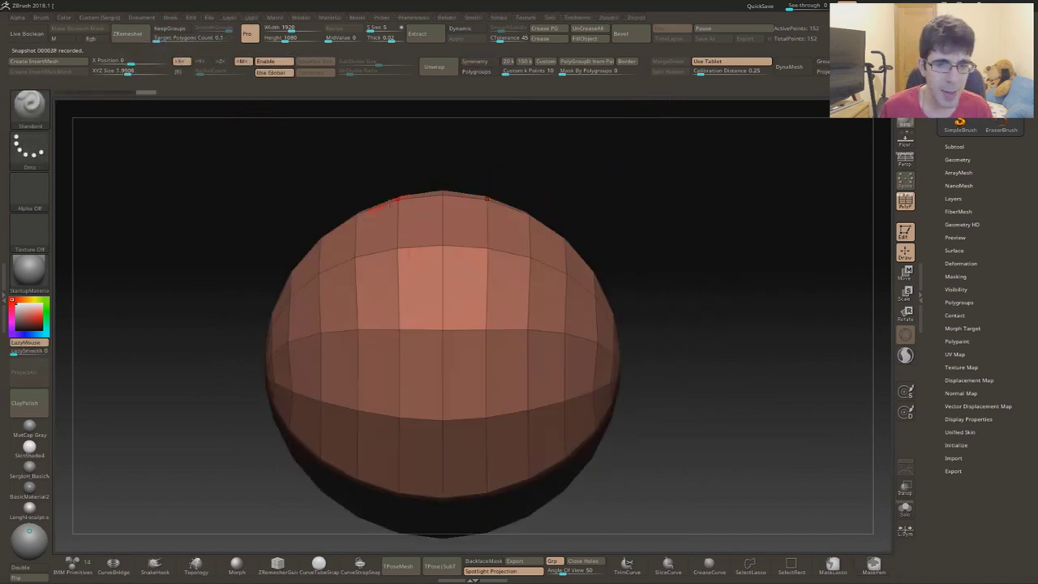
# Enable X symmetry and unwrap the sphere's UVs symmetrically with UV Master.
pyautogui.press('x')
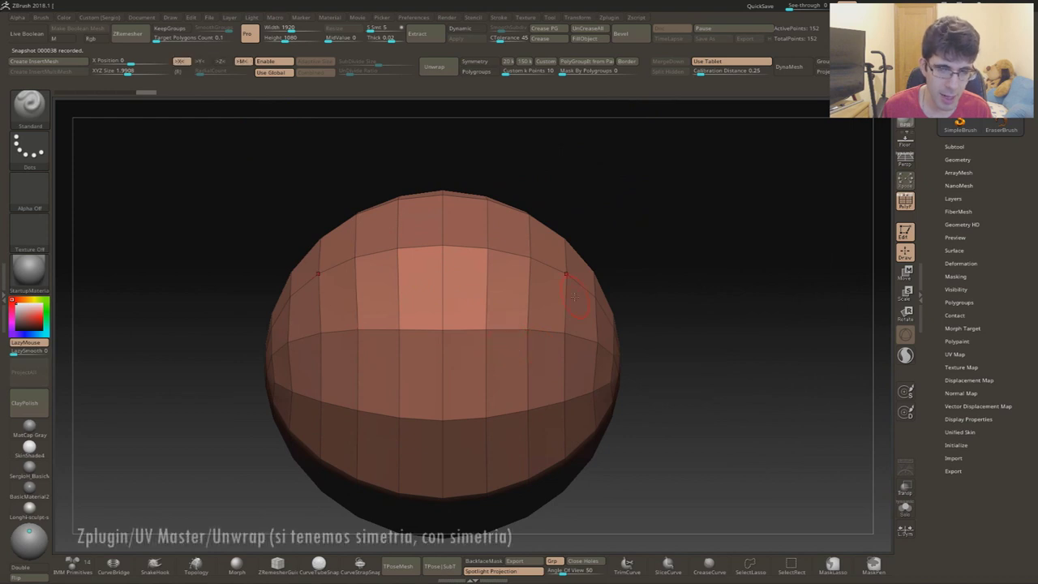
pyautogui.click(600, 18)
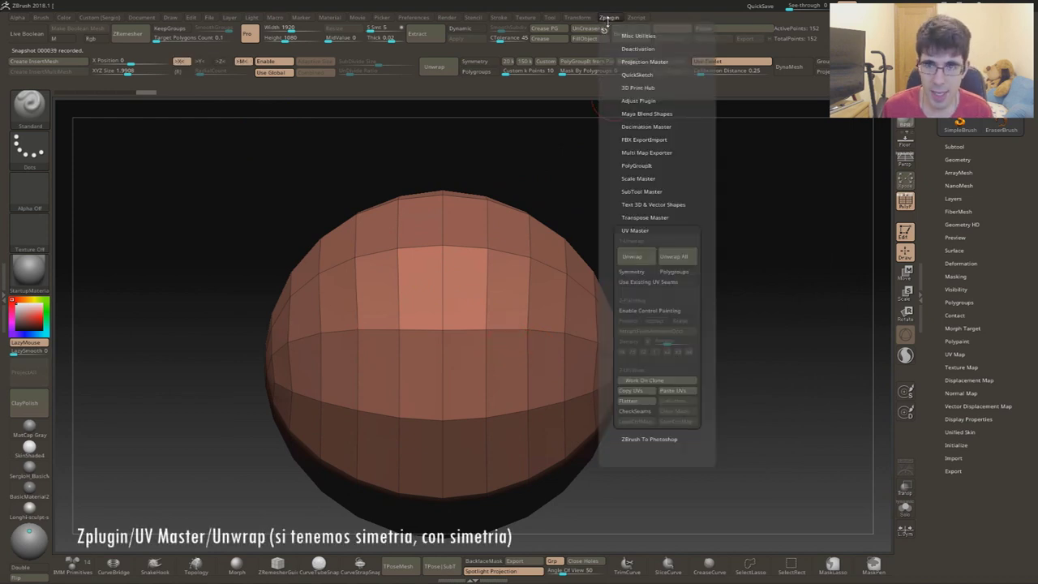
pyautogui.click(639, 271)
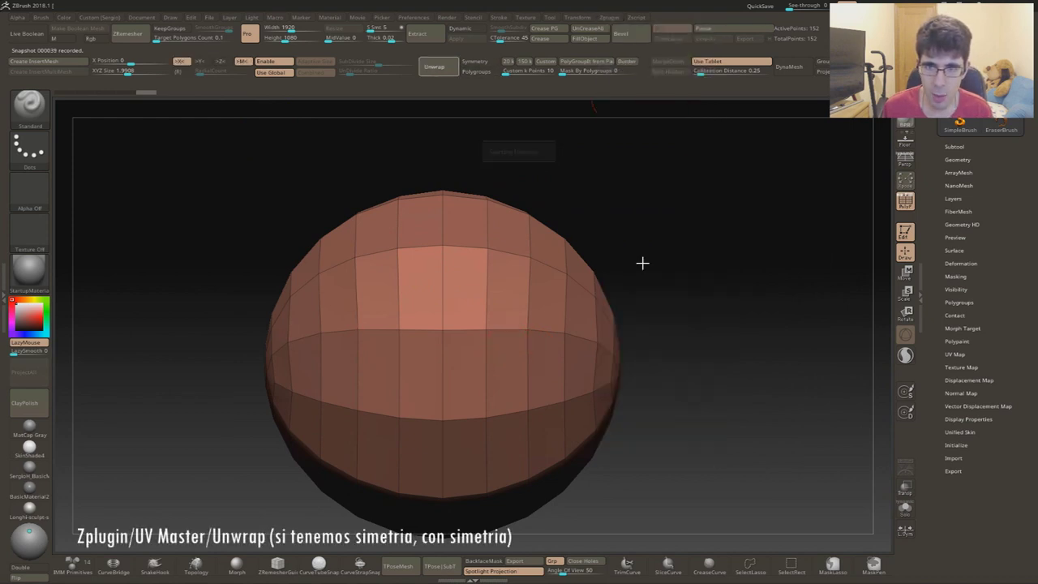
pyautogui.click(608, 17)
pyautogui.click(646, 273)
pyautogui.click(644, 257)
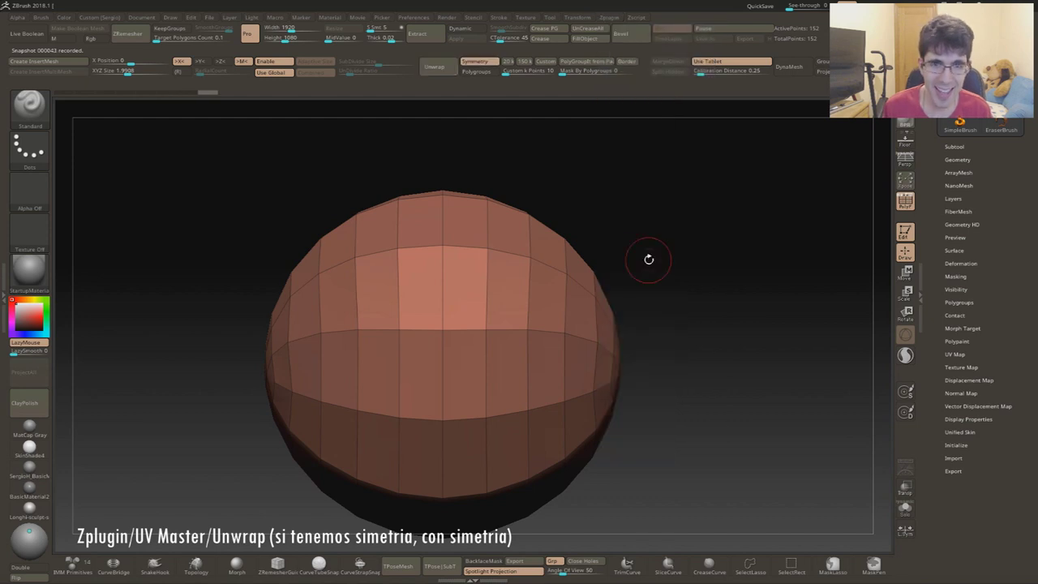
# Flatten the sphere to check its UV layout, then unflatten it back to 3D.
pyautogui.click(610, 17)
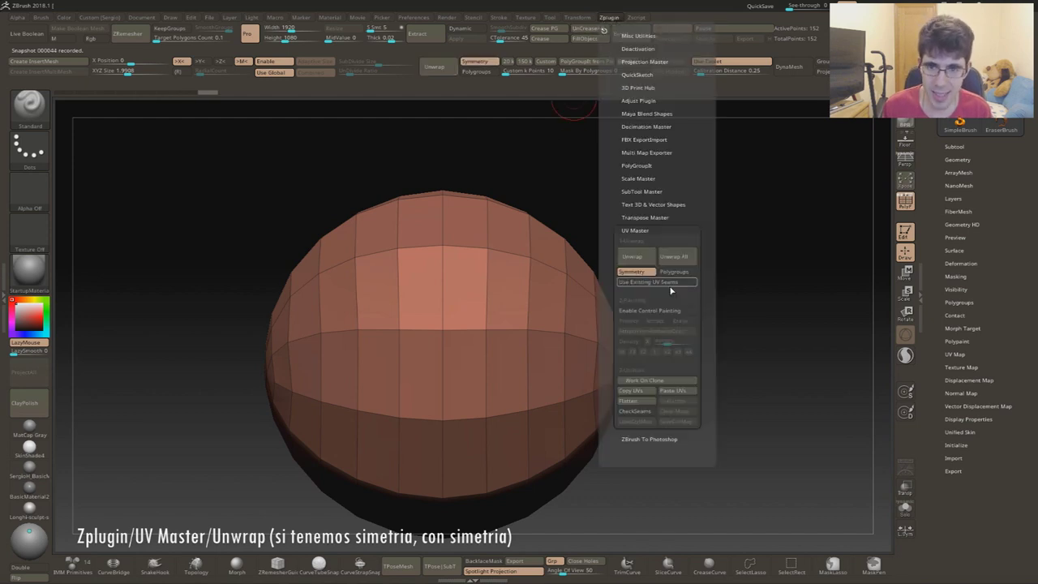
pyautogui.click(627, 402)
pyautogui.press('f')
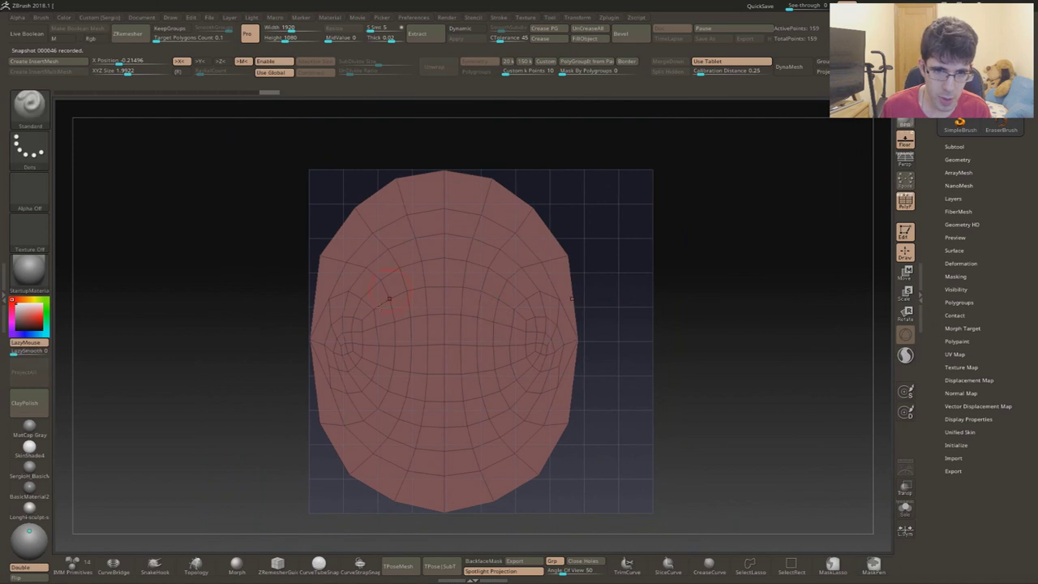
pyautogui.click(608, 18)
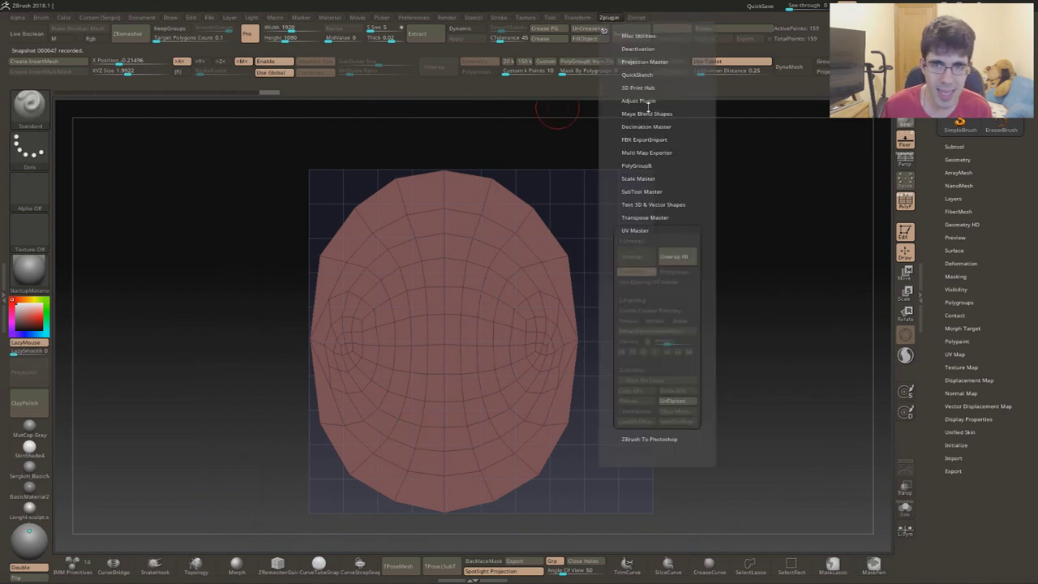
pyautogui.click(685, 402)
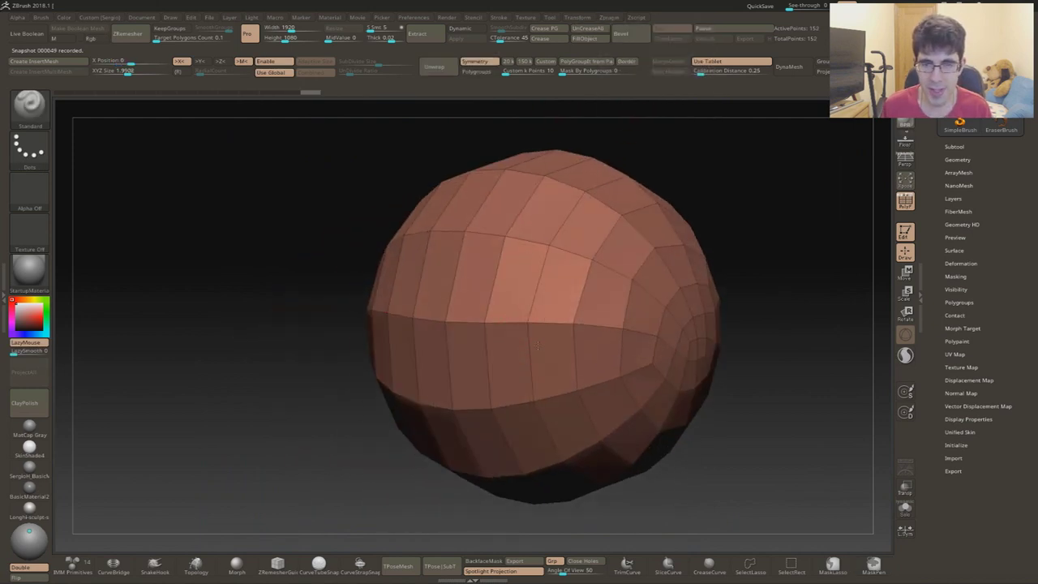
pyautogui.moveTo(795, 341); pyautogui.dragTo(537, 309)
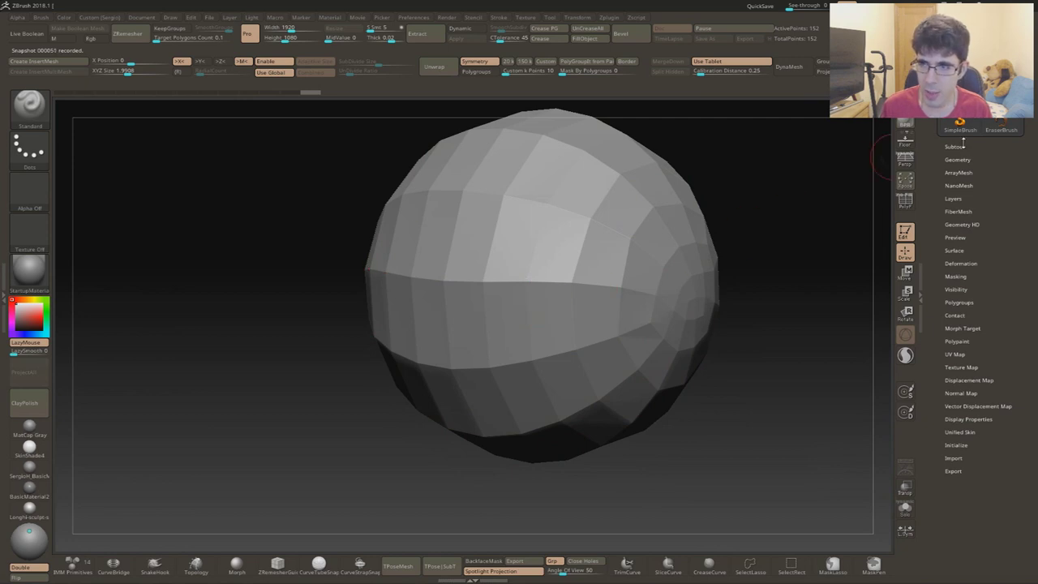
# Duplicate and delete a subtool copy, then subdivide the sphere to 38,402 points.
pyautogui.click(954, 146)
pyautogui.click(958, 393)
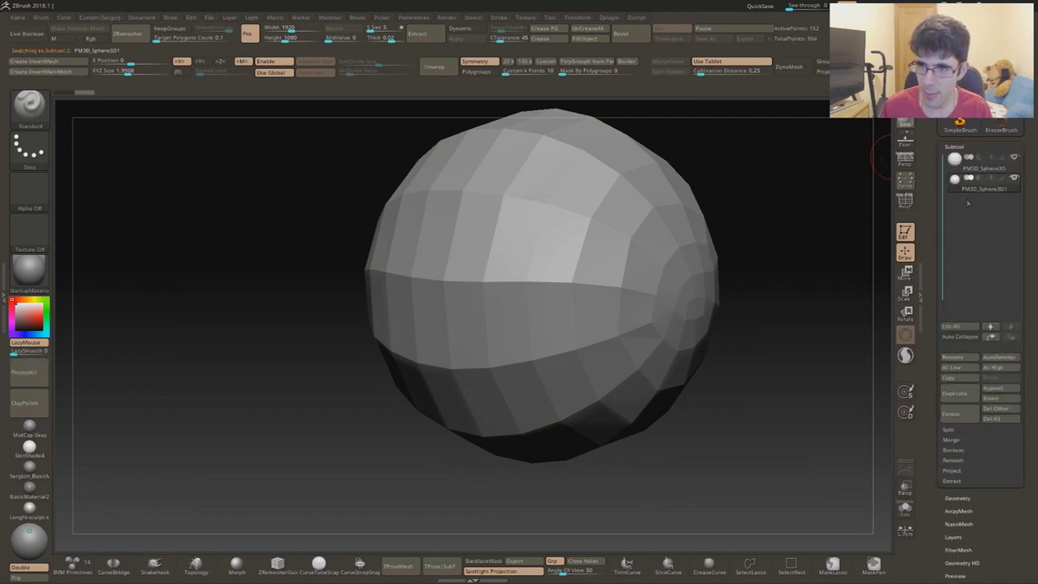
pyautogui.click(954, 414)
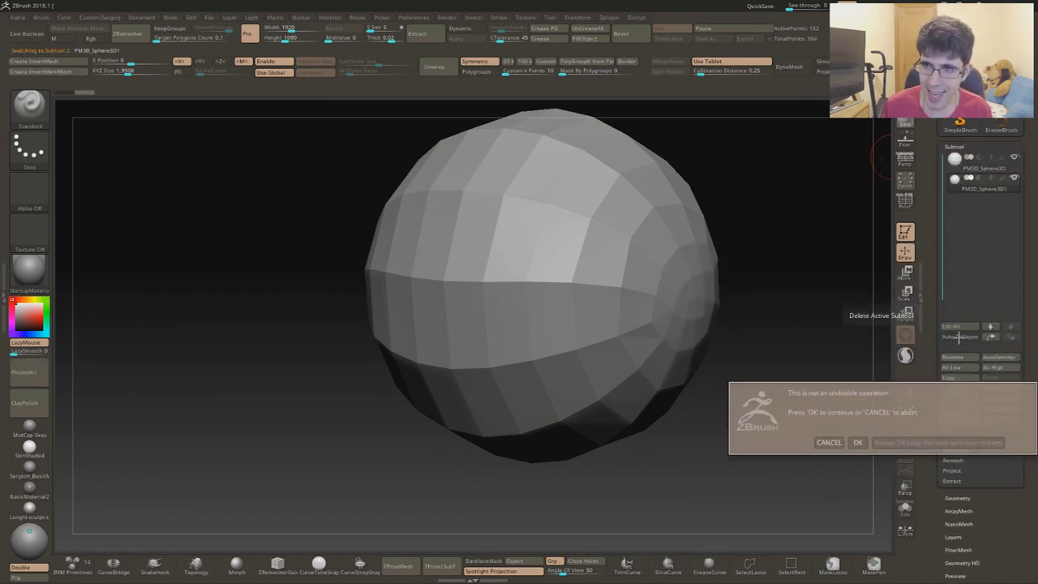
pyautogui.click(858, 442)
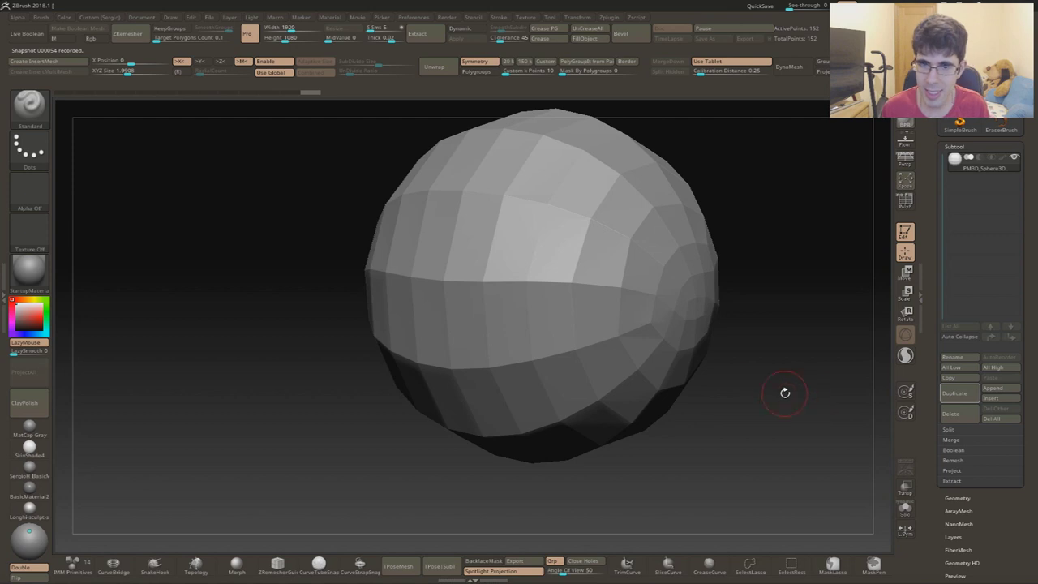
pyautogui.hotkey('ctrl', 'd')
pyautogui.hotkey('ctrl', 'd')
# With an enlarged Move brush, pull the sphere into a wider, flatter head shape.
pyautogui.press('l')
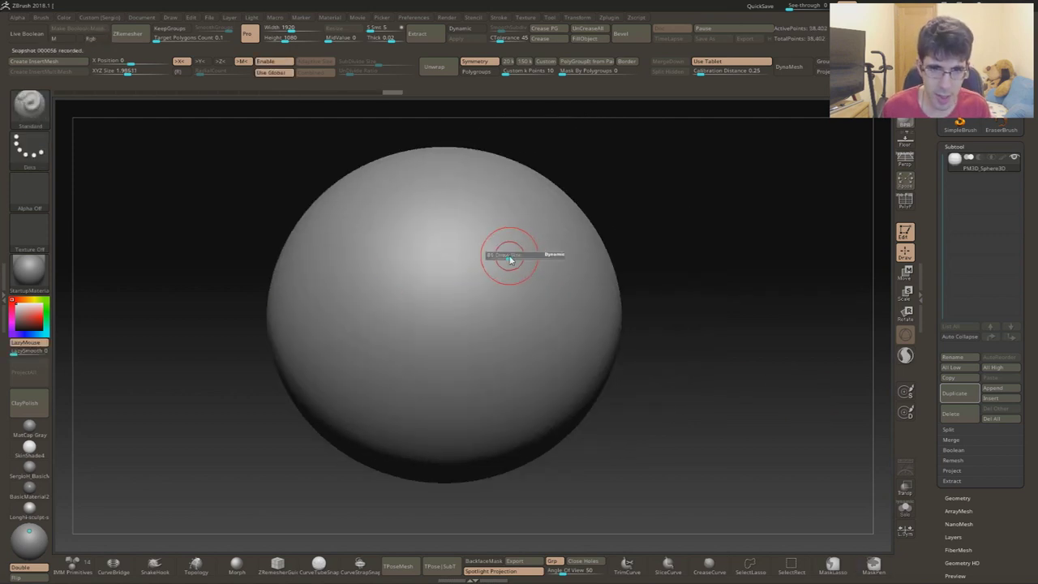
pyautogui.press('f')
pyautogui.press('b')
pyautogui.press('m')
pyautogui.press('v')
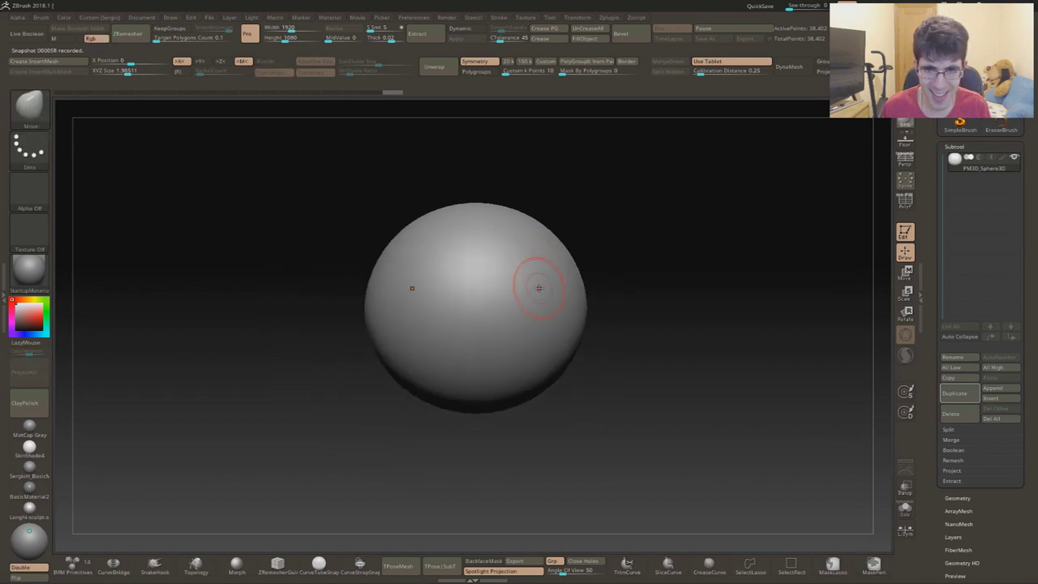
pyautogui.moveTo(557, 301)
pyautogui.mouseDown()
pyautogui.moveTo(577, 312)
pyautogui.moveTo(674, 304)
pyautogui.mouseUp()
pyautogui.moveTo(491, 394); pyautogui.dragTo(498, 389)
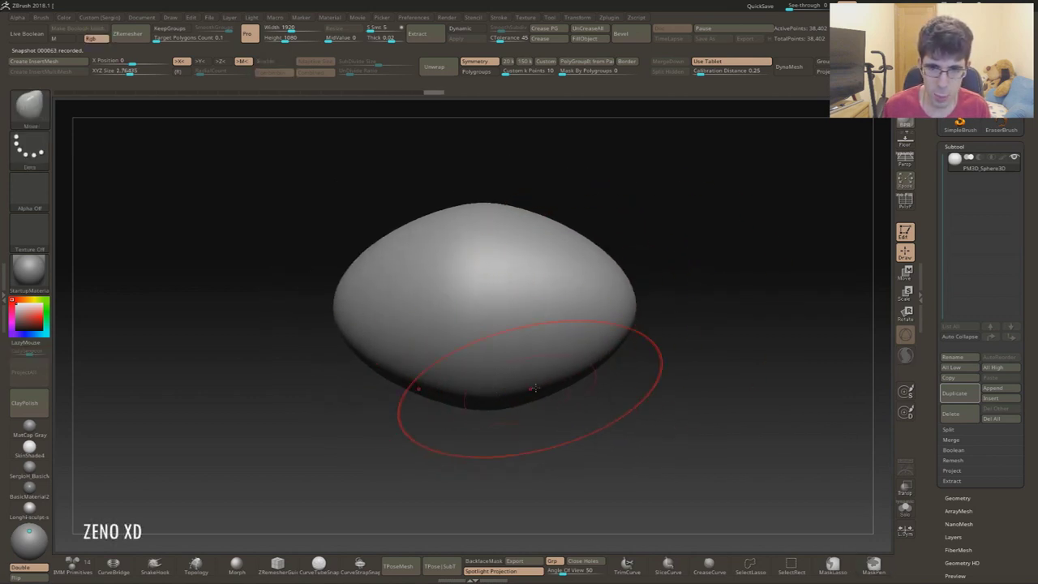
pyautogui.moveTo(640, 375); pyautogui.dragTo(614, 377)
# With a smaller Standard brush and lazy mouse, sculpt two symmetric eye bumps and a smile.
pyautogui.press('b')
pyautogui.press('s')
pyautogui.press('t')
pyautogui.press('l')
pyautogui.moveTo(534, 275); pyautogui.dragTo(536, 273)
pyautogui.moveTo(445, 366)
pyautogui.mouseDown()
pyautogui.moveTo(399, 355)
pyautogui.moveTo(401, 334)
pyautogui.moveTo(471, 365)
pyautogui.moveTo(459, 363)
pyautogui.moveTo(521, 336)
pyautogui.mouseUp()
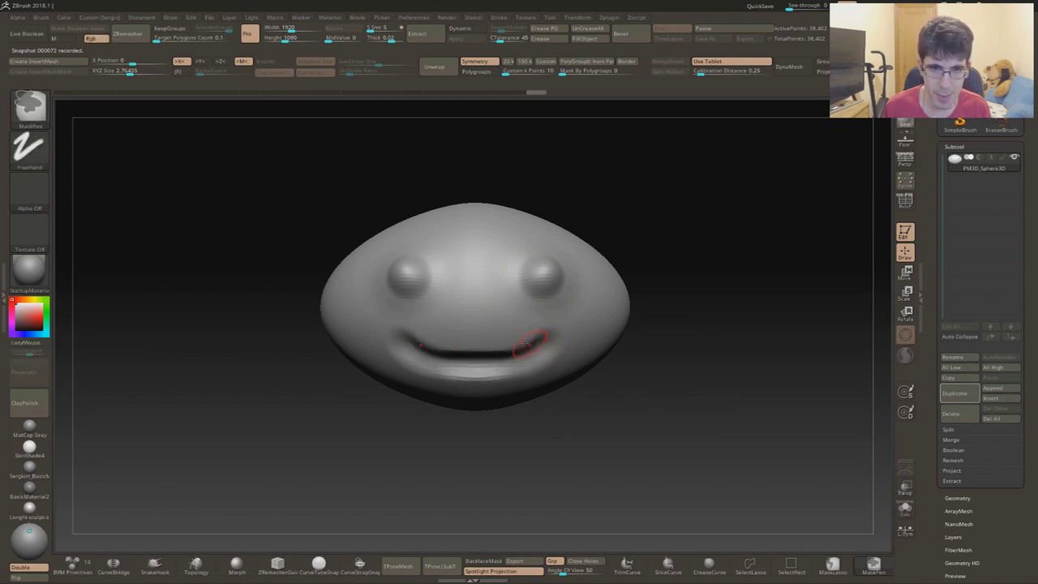
# Set the brush to Alpha 52 with the DragRect stroke.
pyautogui.click(36, 188)
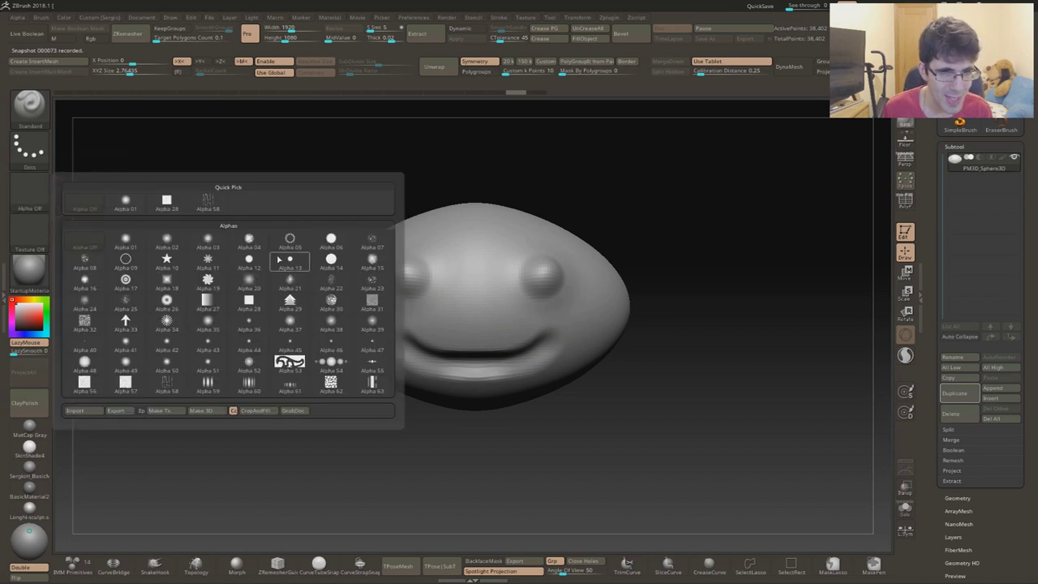
pyautogui.click(244, 367)
pyautogui.click(29, 148)
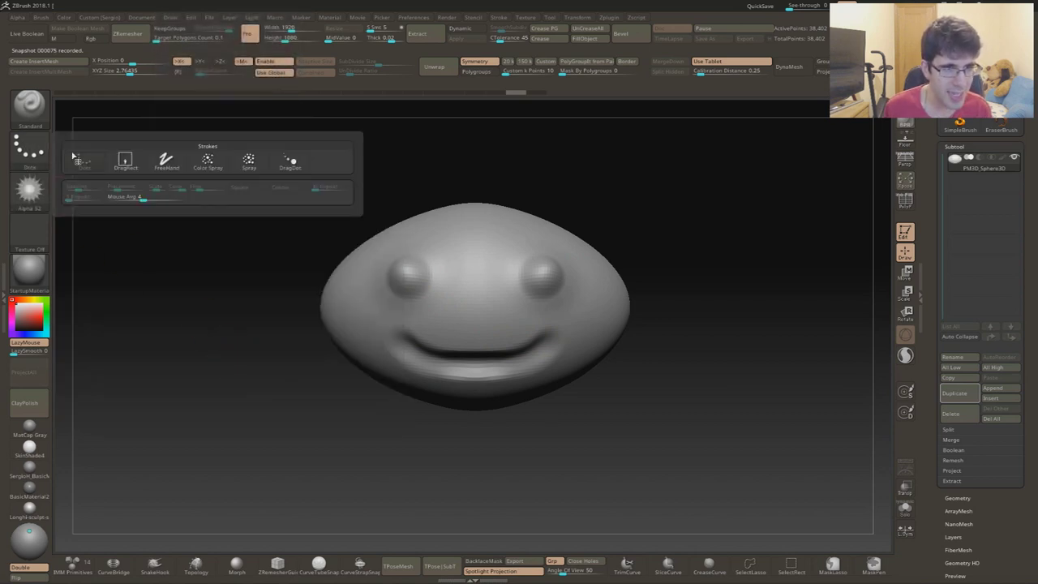
pyautogui.click(125, 162)
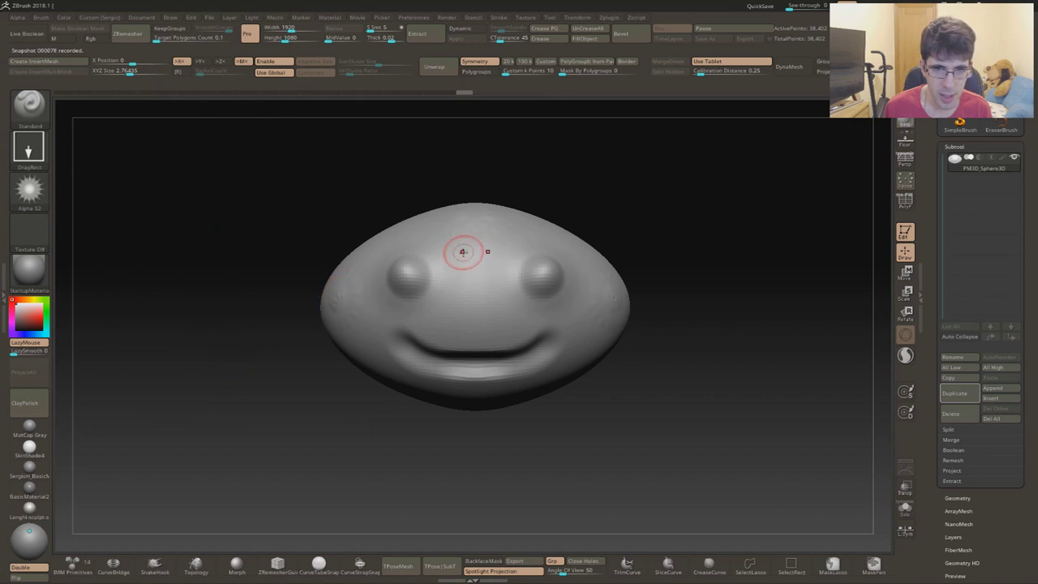
# Stamp a spiky mark on the forehead, undo it, and drop to the lowest subdivision.
pyautogui.press('space')
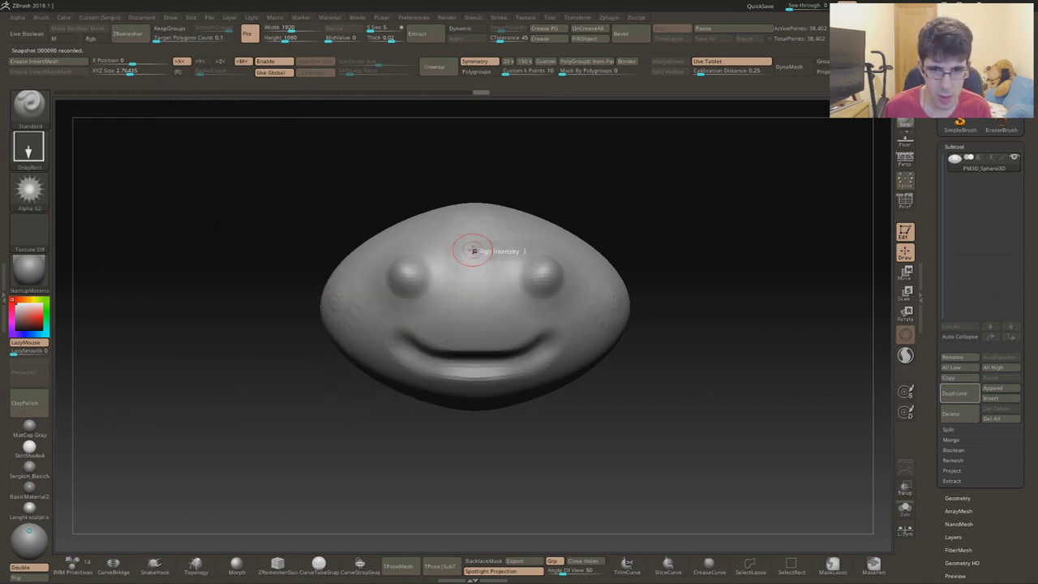
pyautogui.moveTo(475, 237); pyautogui.dragTo(478, 282)
pyautogui.hotkey('ctrl', 'z')
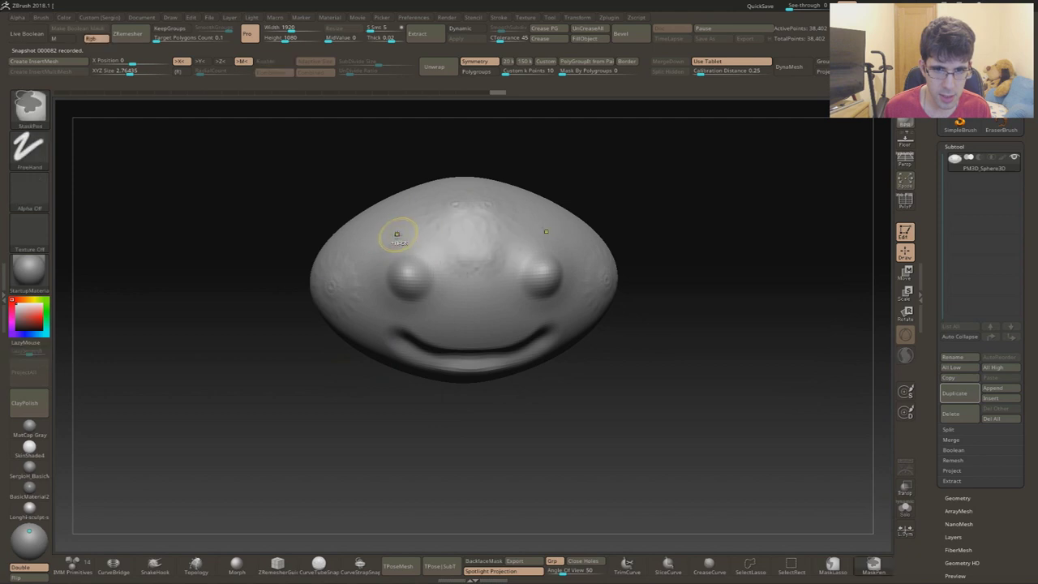
pyautogui.moveTo(382, 249)
pyautogui.mouseDown(button='right')
pyautogui.moveTo(481, 250)
pyautogui.moveTo(492, 261)
pyautogui.mouseUp(button='right')
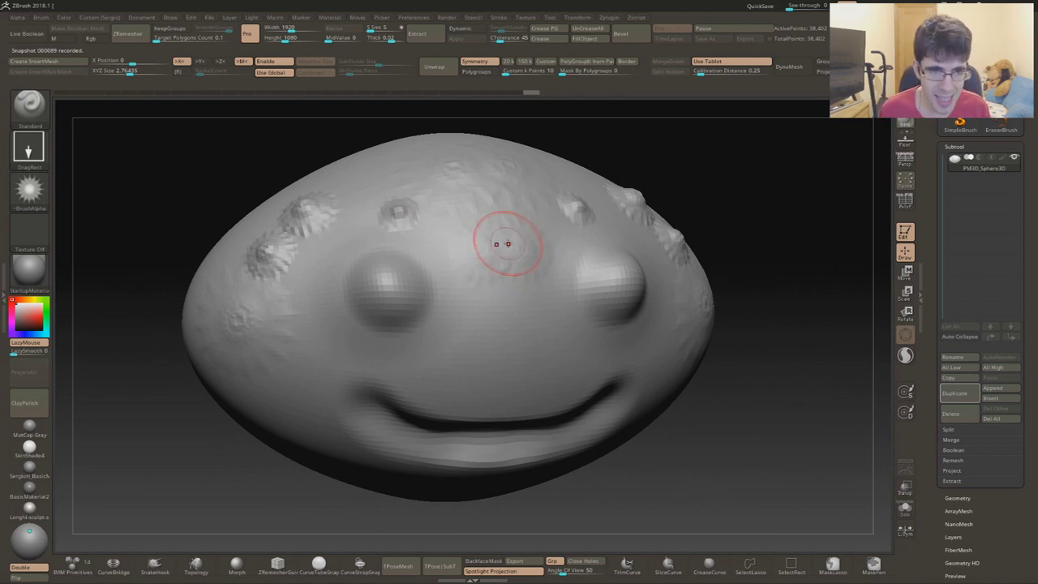
pyautogui.hotkey('shift', 'd')
pyautogui.hotkey('shift', 'd')
pyautogui.hotkey('shift', 'd')
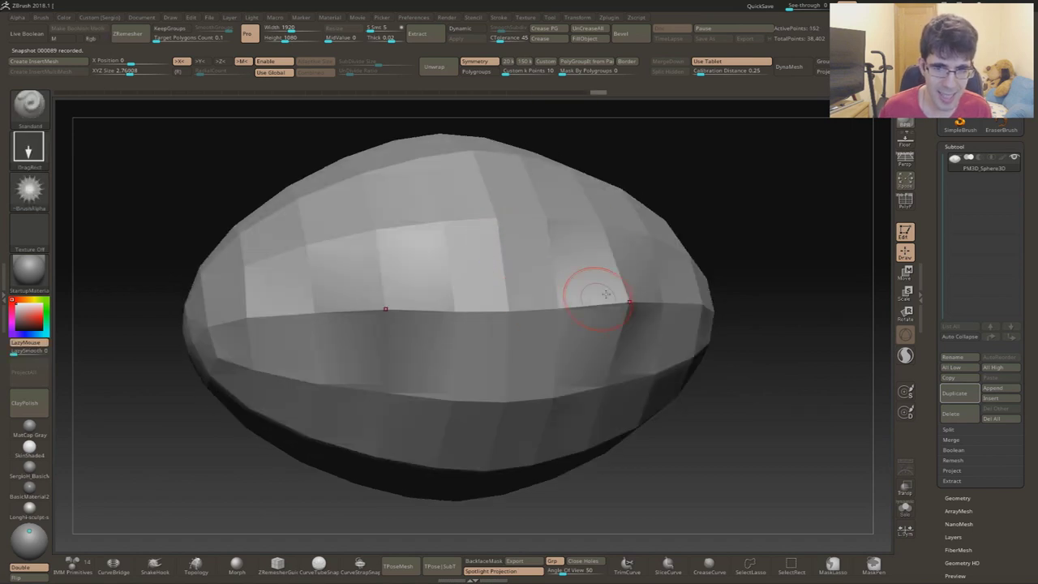
# Return to the 152-point base level and expand the Tool palette's Normal Map settings.
pyautogui.press('d')
pyautogui.press('d')
pyautogui.hotkey('shift', 'd')
pyautogui.hotkey('shift', 'd')
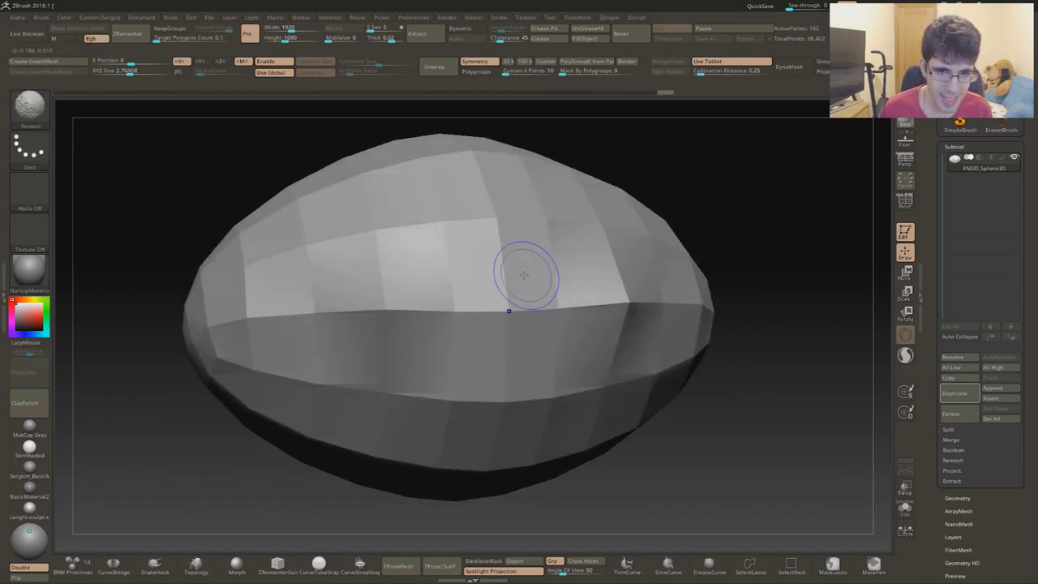
pyautogui.moveTo(936, 357); pyautogui.dragTo(945, 228)
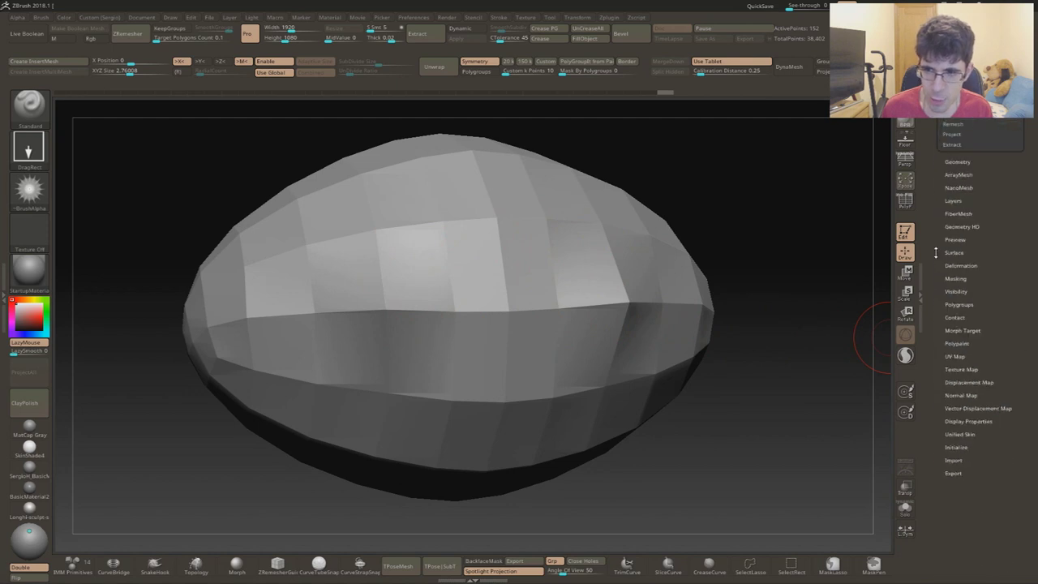
pyautogui.click(956, 203)
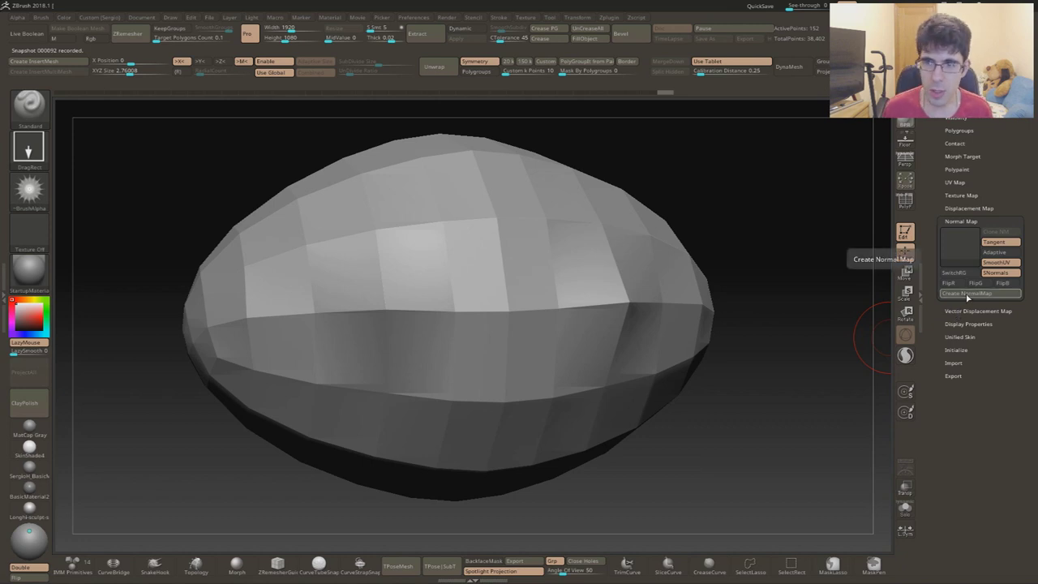
# Create a normal map, clone it to the texture library, and check it in Texture.
pyautogui.click(966, 294)
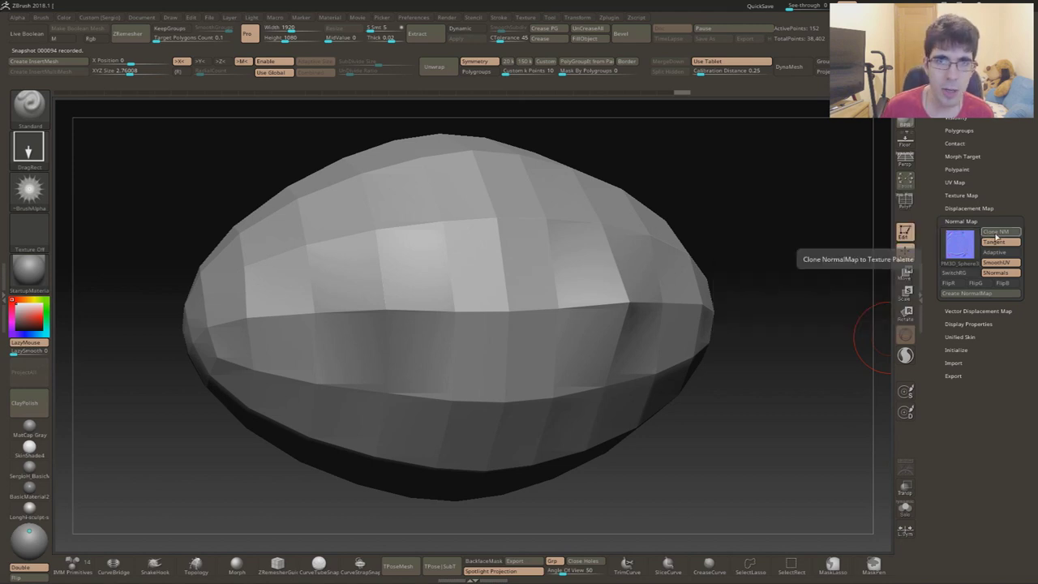
pyautogui.click(997, 233)
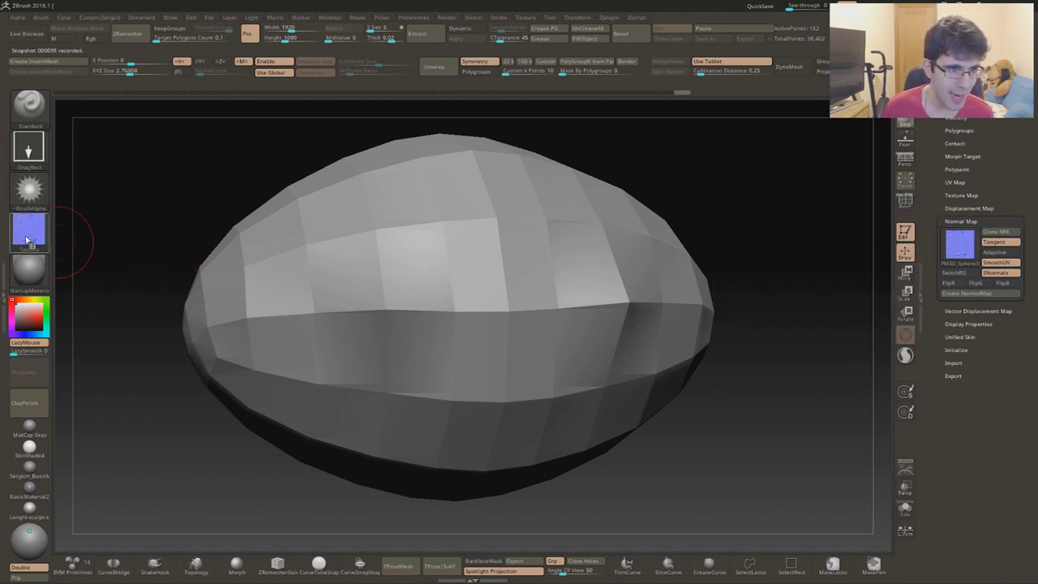
pyautogui.click(526, 17)
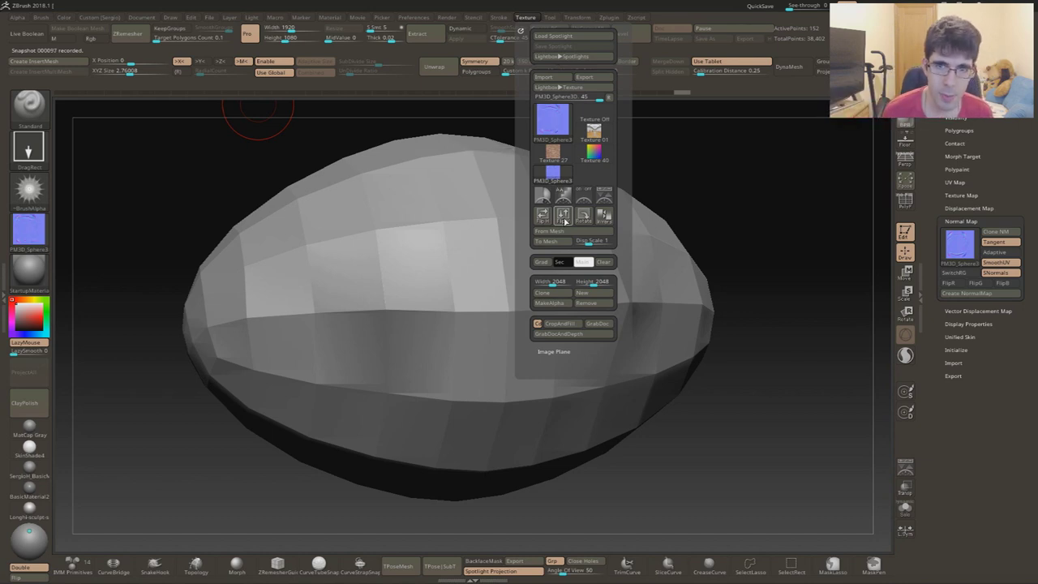
pyautogui.click(41, 234)
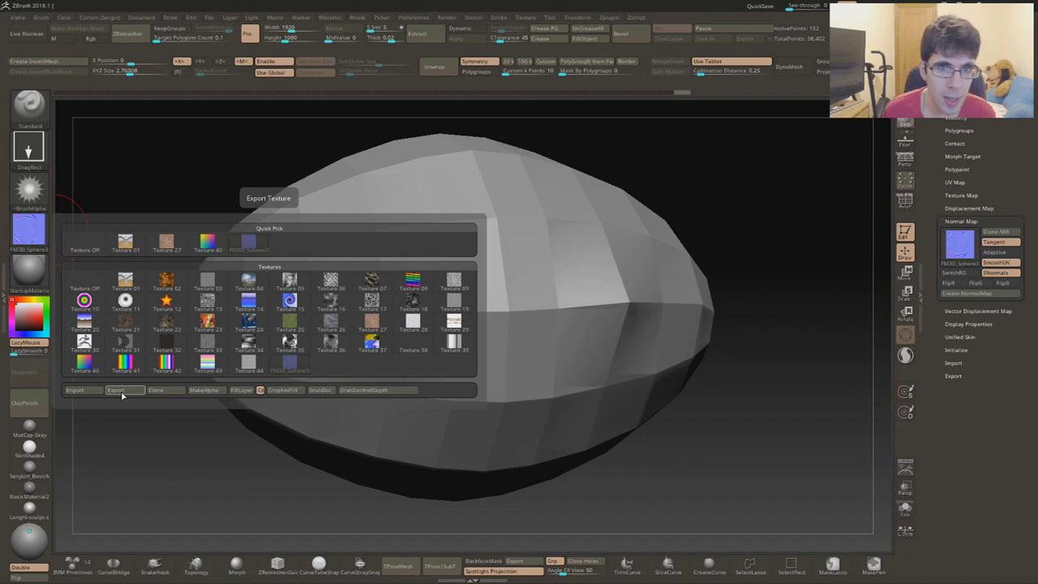
# Return to the 38,402-point top subdivision and enable Rgb colour painting.
pyautogui.press('d')
pyautogui.press('d')
pyautogui.press('d')
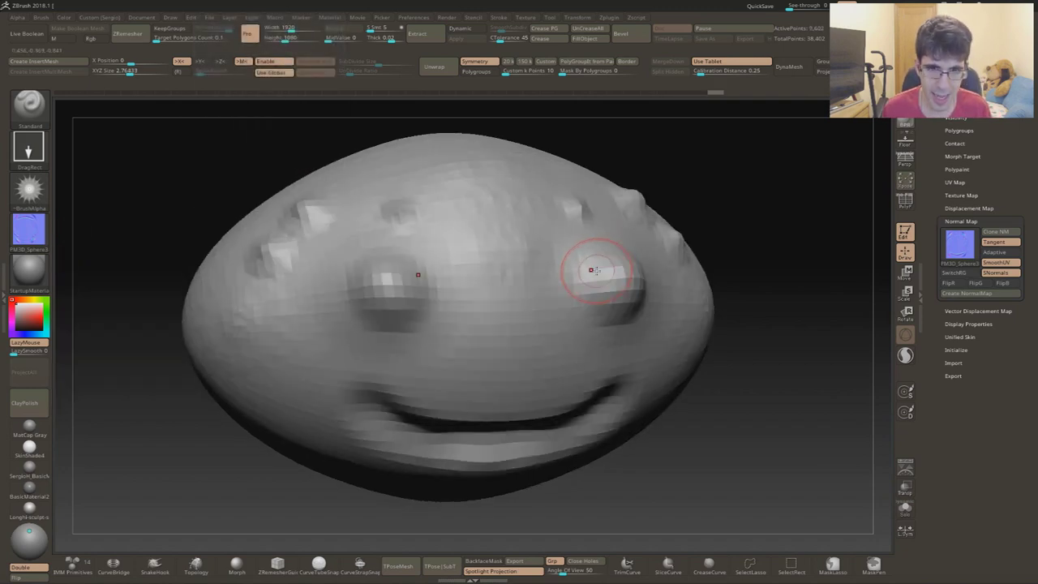
pyautogui.press('space')
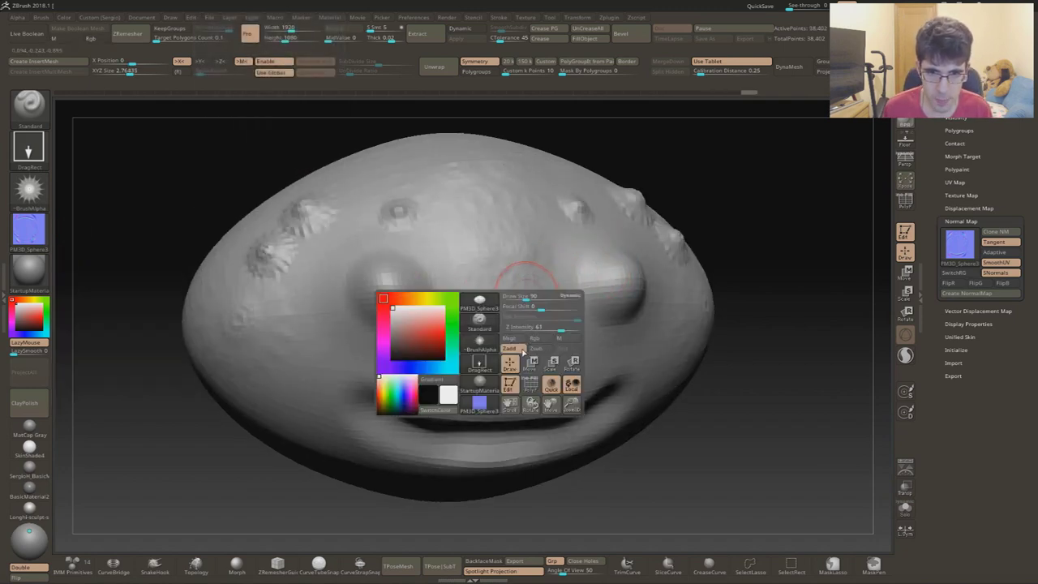
pyautogui.click(544, 339)
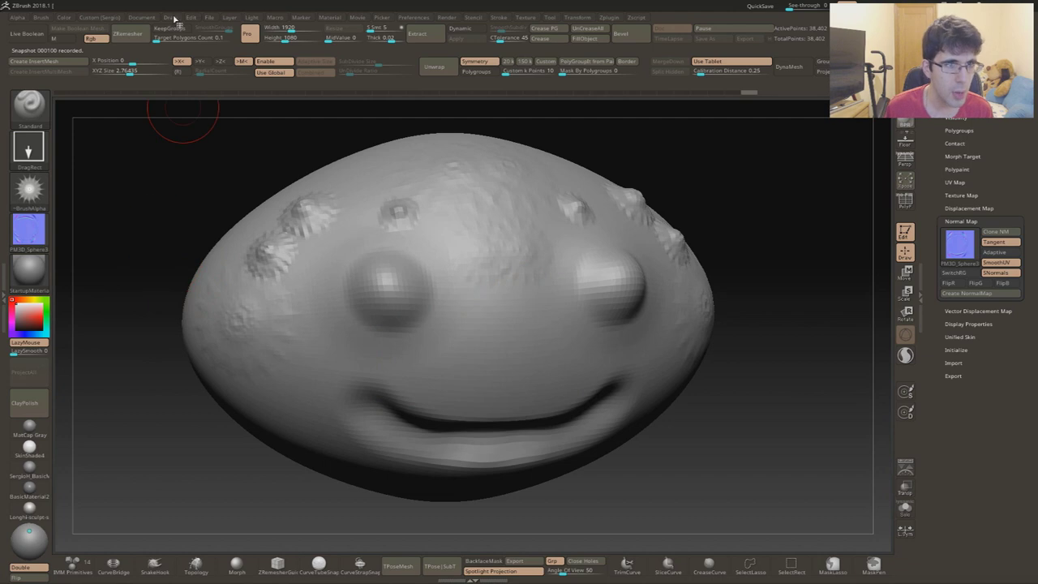
# Paint both eyes solid red using Alpha Off and the Dots stroke.
pyautogui.click(577, 40)
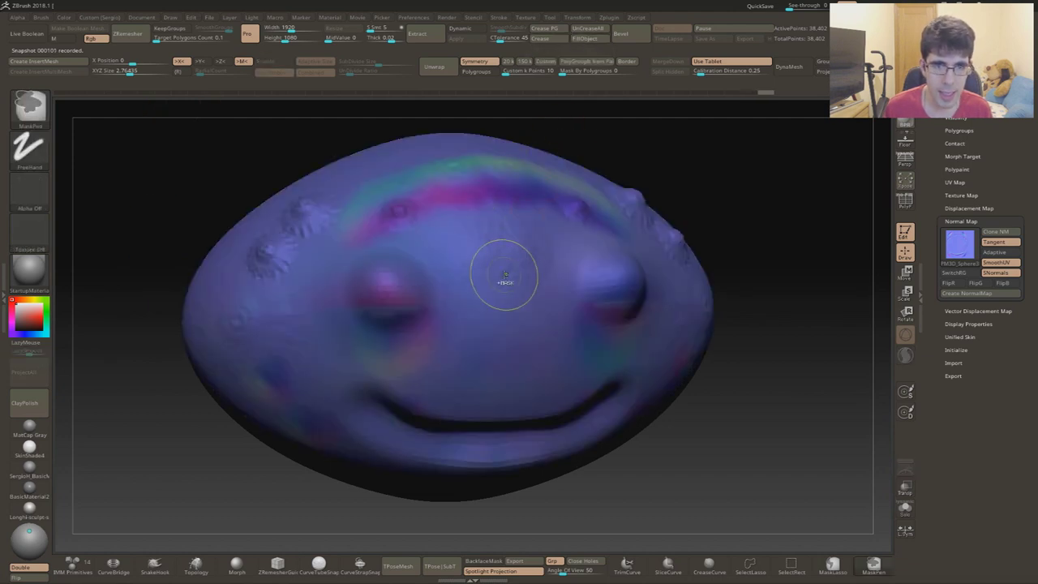
pyautogui.moveTo(505, 262); pyautogui.dragTo(243, 454)
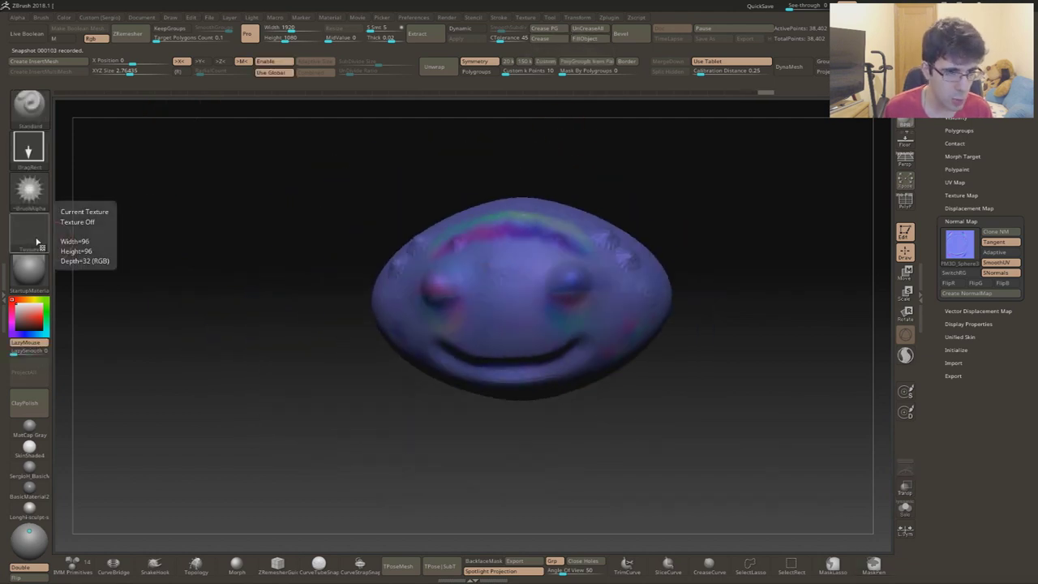
pyautogui.hotkey('ctrl', 'z')
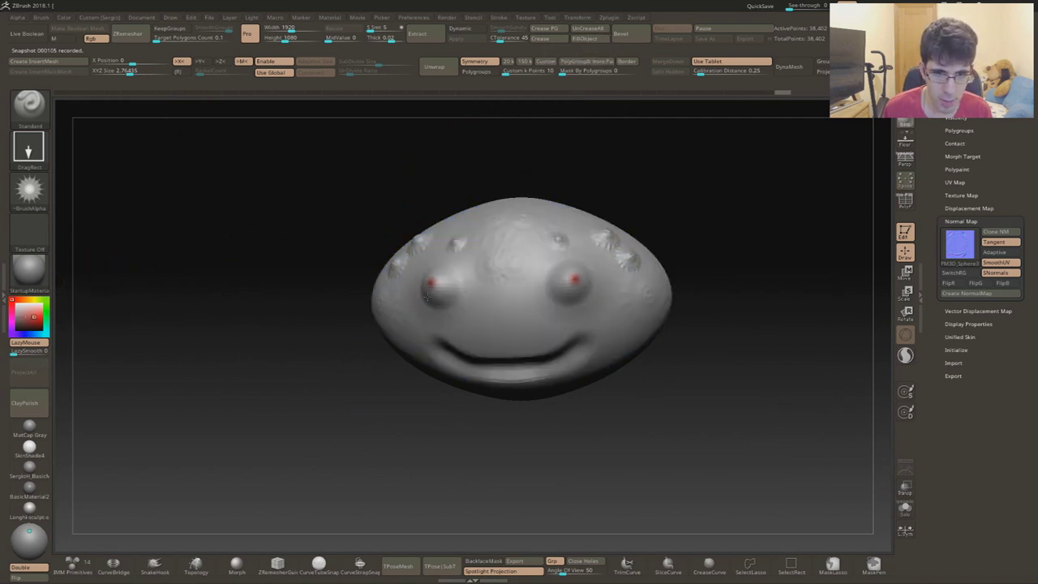
pyautogui.moveTo(430, 281); pyautogui.dragTo(440, 280)
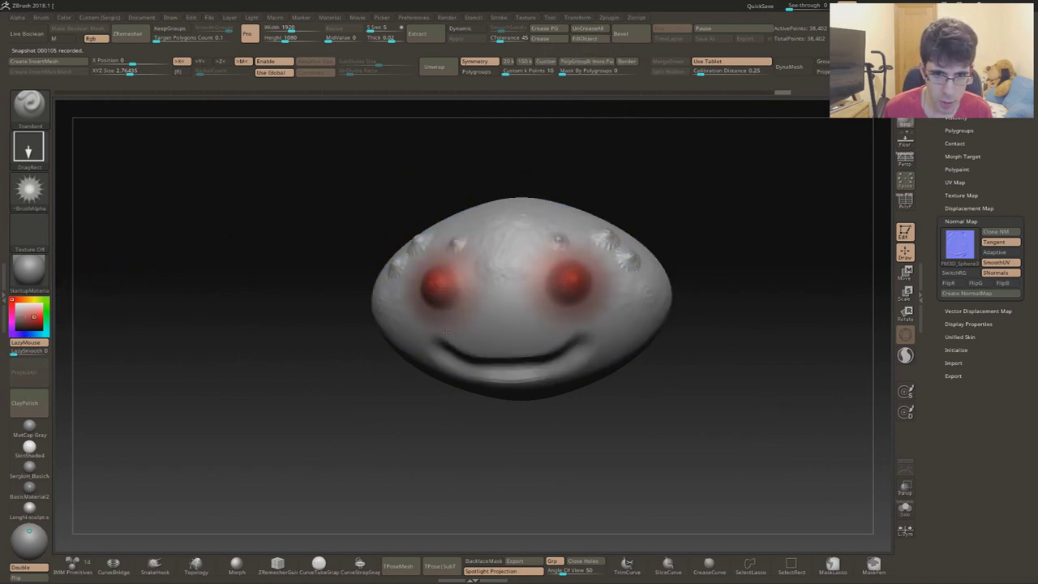
pyautogui.click(29, 190)
pyautogui.click(86, 203)
pyautogui.click(30, 148)
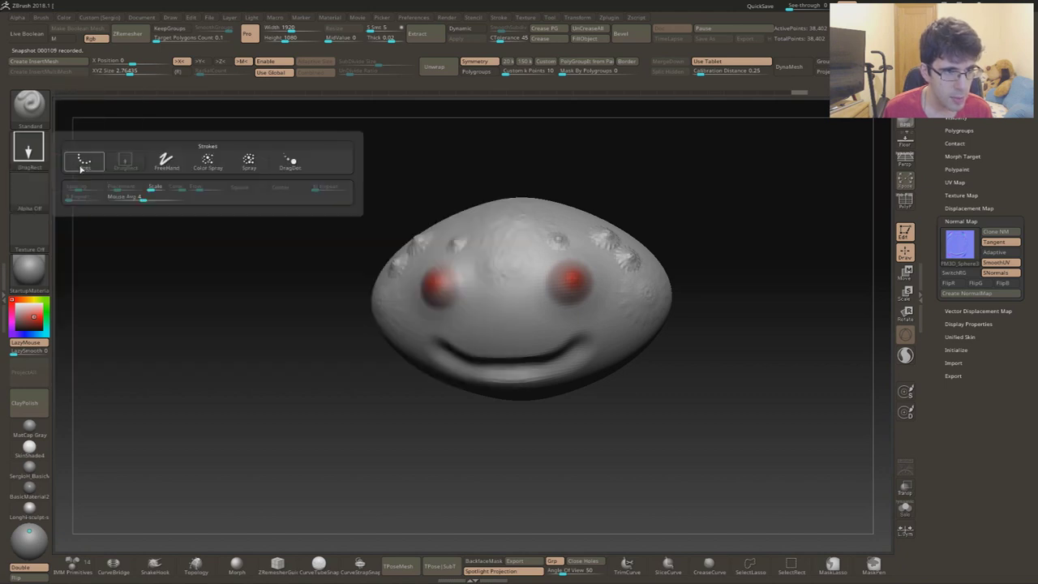
pyautogui.click(81, 166)
pyautogui.moveTo(423, 288); pyautogui.dragTo(436, 282)
# Paint the mouth green.
pyautogui.click(45, 317)
pyautogui.moveTo(509, 323)
pyautogui.mouseDown()
pyautogui.moveTo(430, 347)
pyautogui.moveTo(507, 373)
pyautogui.mouseUp()
pyautogui.moveTo(445, 374); pyautogui.dragTo(509, 381)
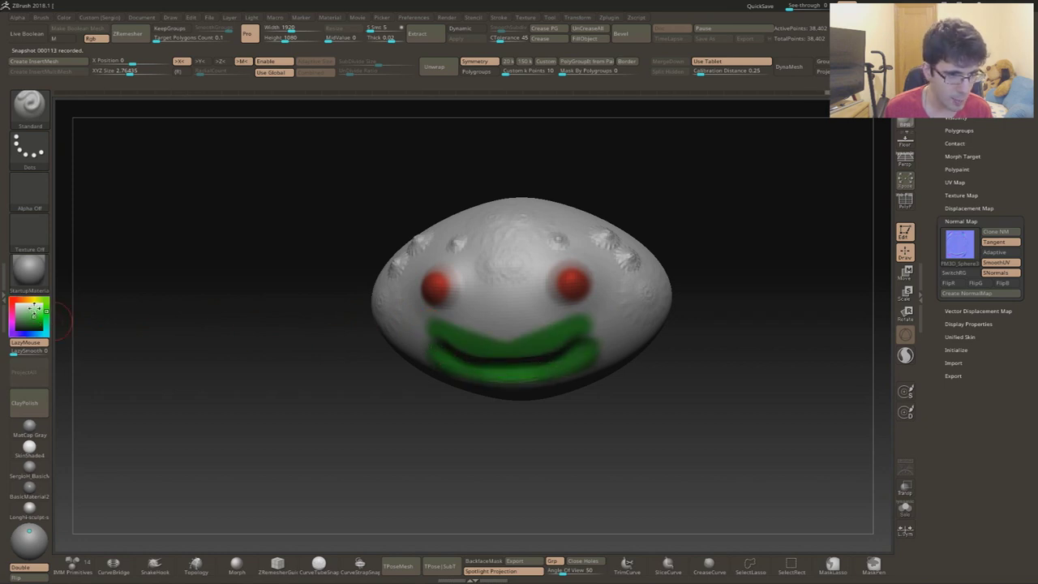
# Paint a purple band over the top and right side, then show Texture Map settings.
pyautogui.click(18, 333)
pyautogui.moveTo(541, 240); pyautogui.dragTo(531, 180, button='right')
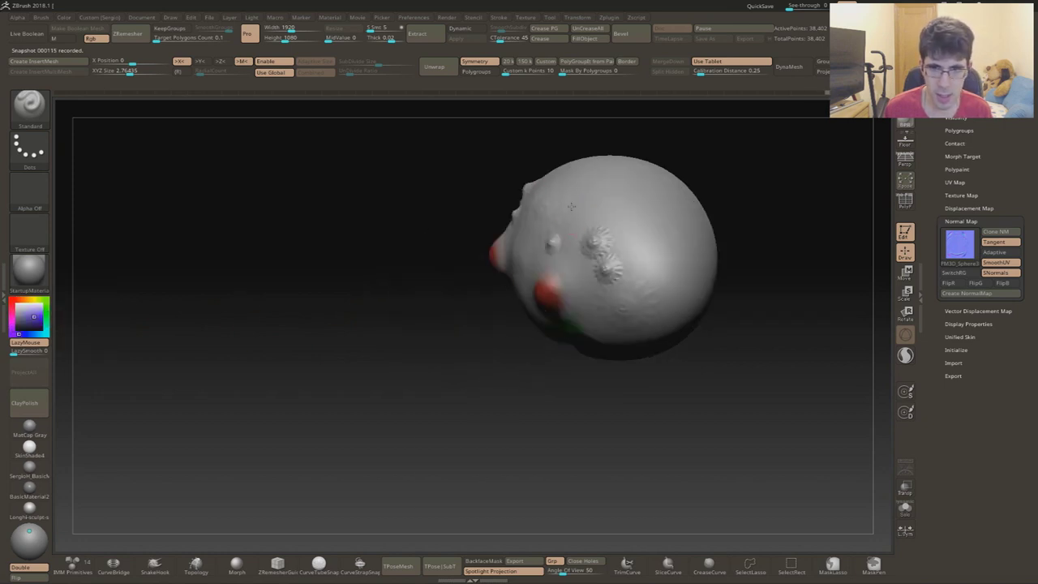
pyautogui.moveTo(531, 180); pyautogui.dragTo(616, 280)
pyautogui.moveTo(620, 172); pyautogui.dragTo(653, 308)
pyautogui.moveTo(660, 195); pyautogui.dragTo(689, 300)
pyautogui.moveTo(689, 300); pyautogui.dragTo(672, 252, button='right')
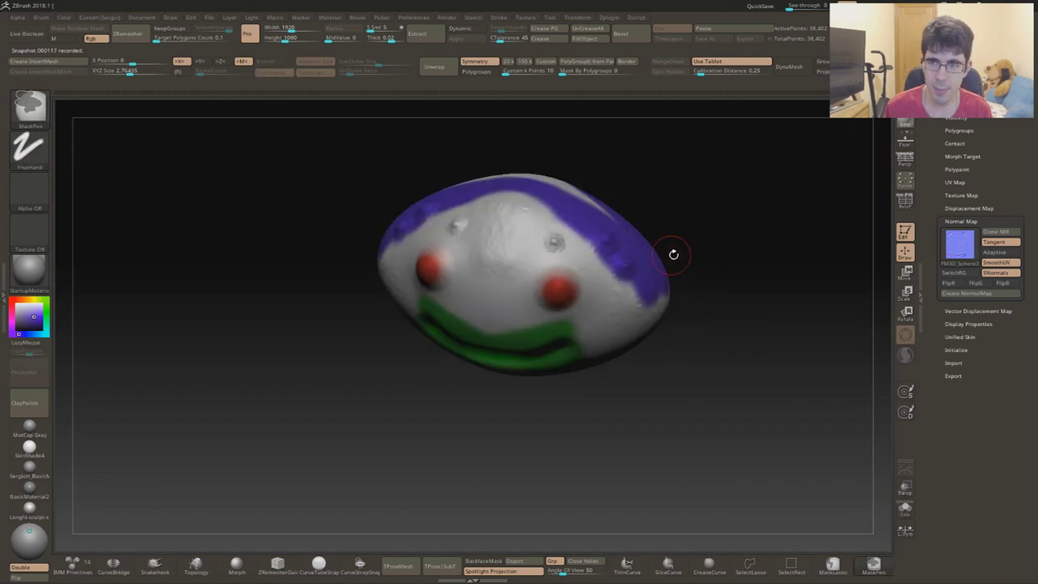
pyautogui.click(970, 221)
pyautogui.click(960, 196)
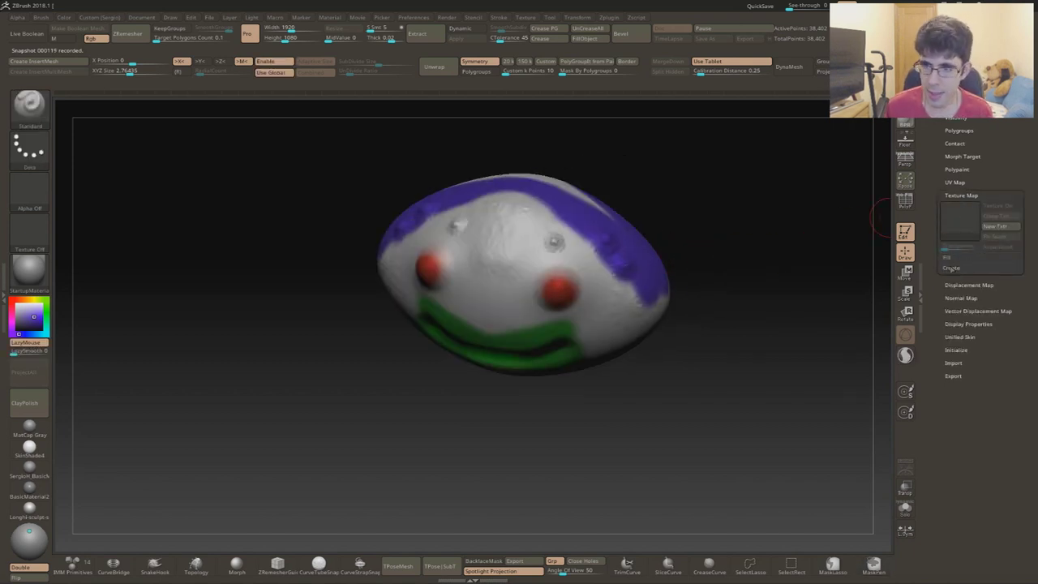
# Create a 2048×2048 texture from the polypaint colours and make it current.
pyautogui.click(952, 268)
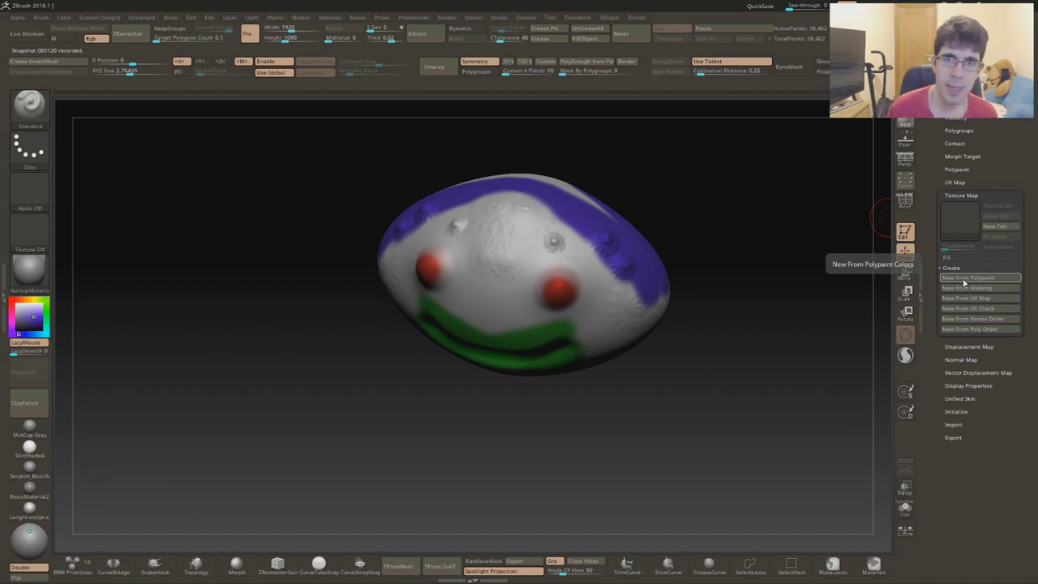
pyautogui.click(963, 280)
pyautogui.moveTo(958, 219)
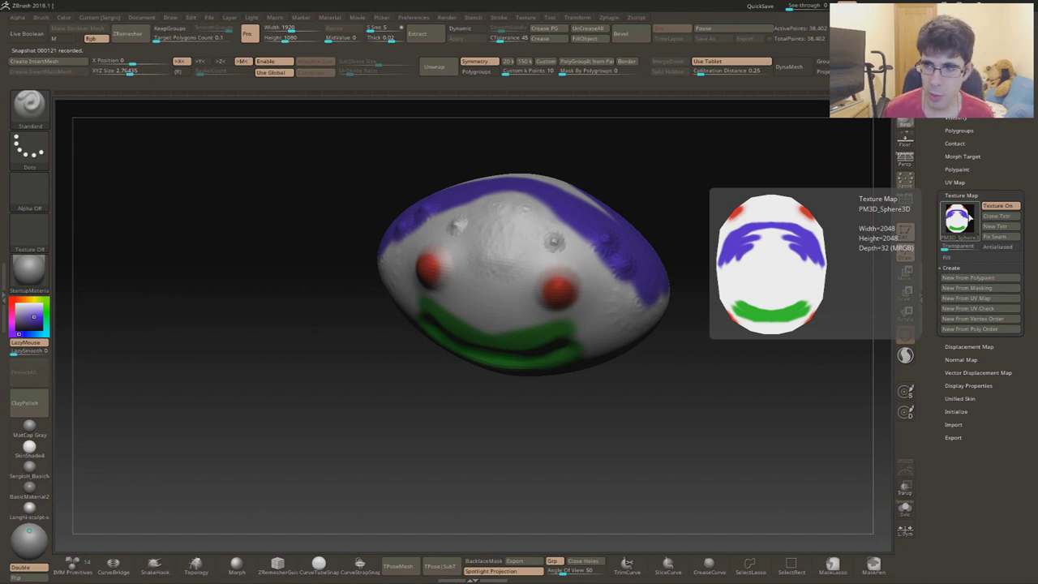
pyautogui.click(904, 233)
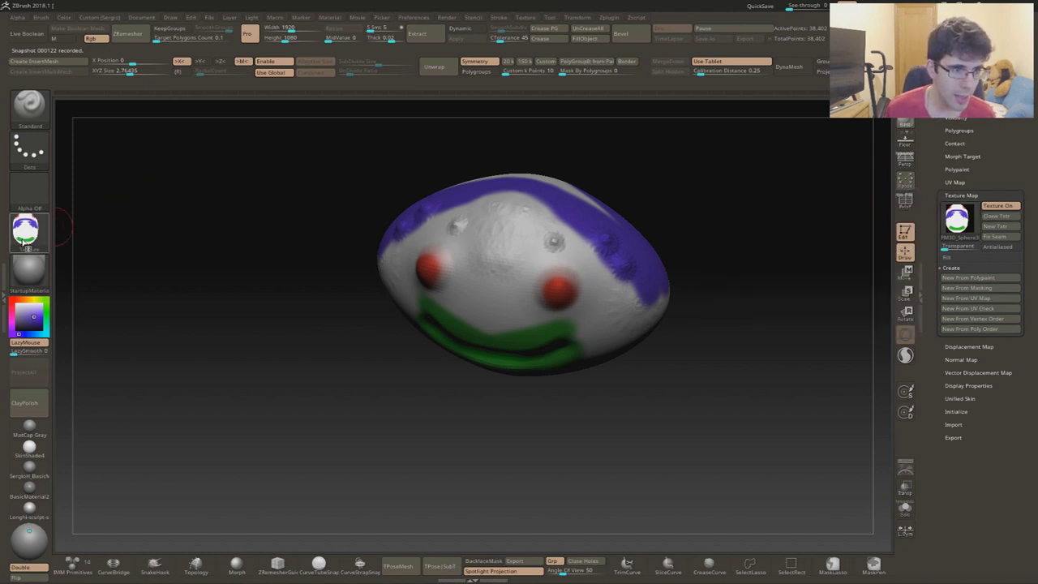
# Look over the available textures in the Texture picker, then close it unchanged.
pyautogui.click(526, 17)
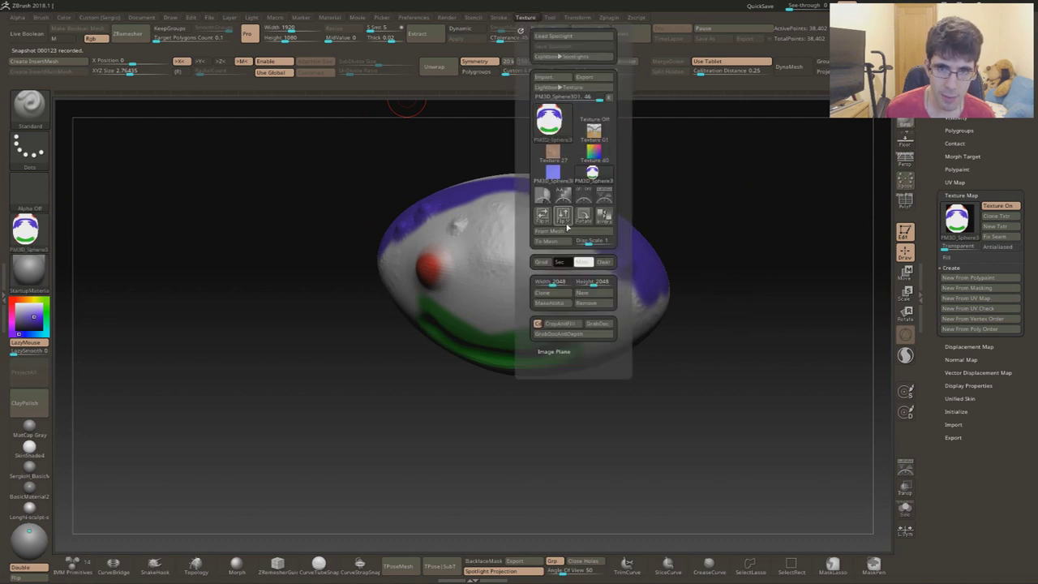
pyautogui.click(25, 231)
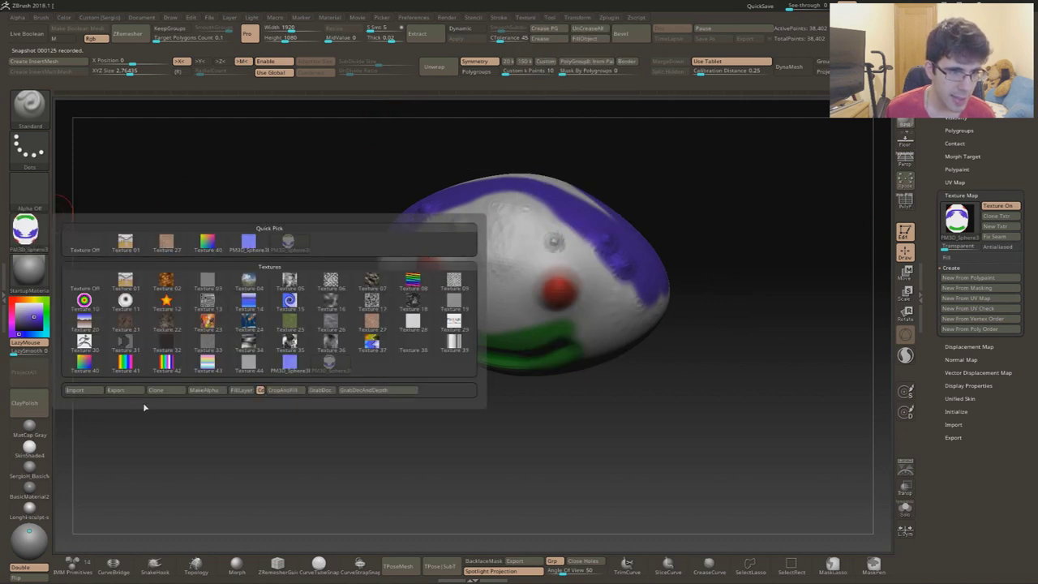
pyautogui.click(402, 120)
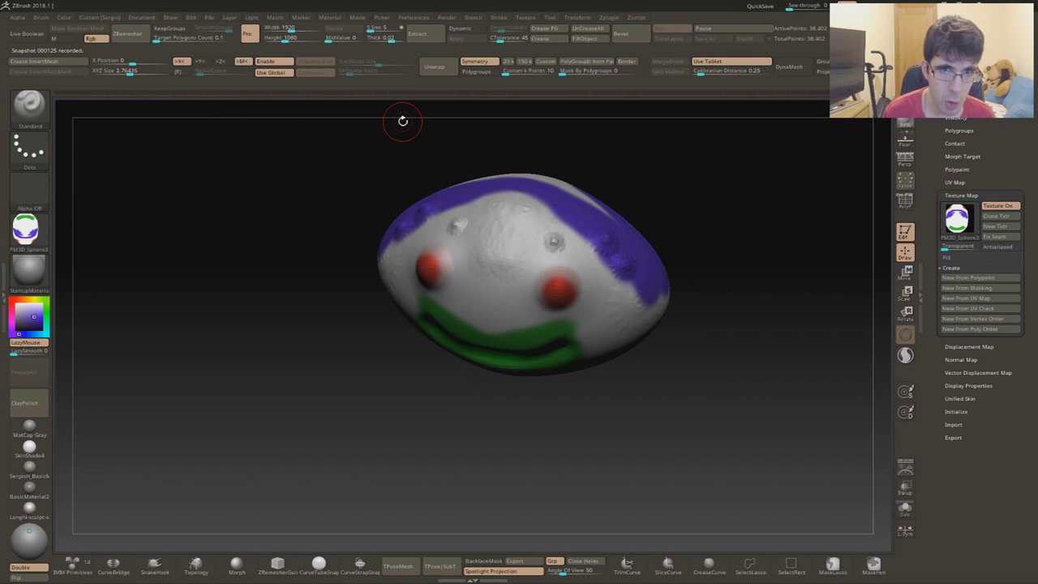
# Expand Displacement Map and create a 2048×2048 displacement map from the sculpt.
pyautogui.click(967, 347)
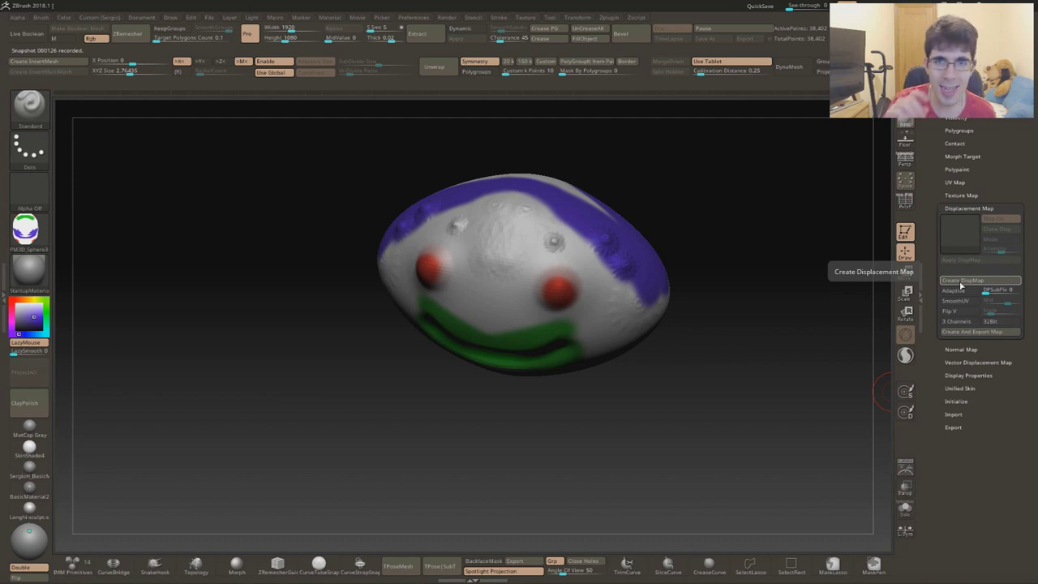
pyautogui.click(961, 284)
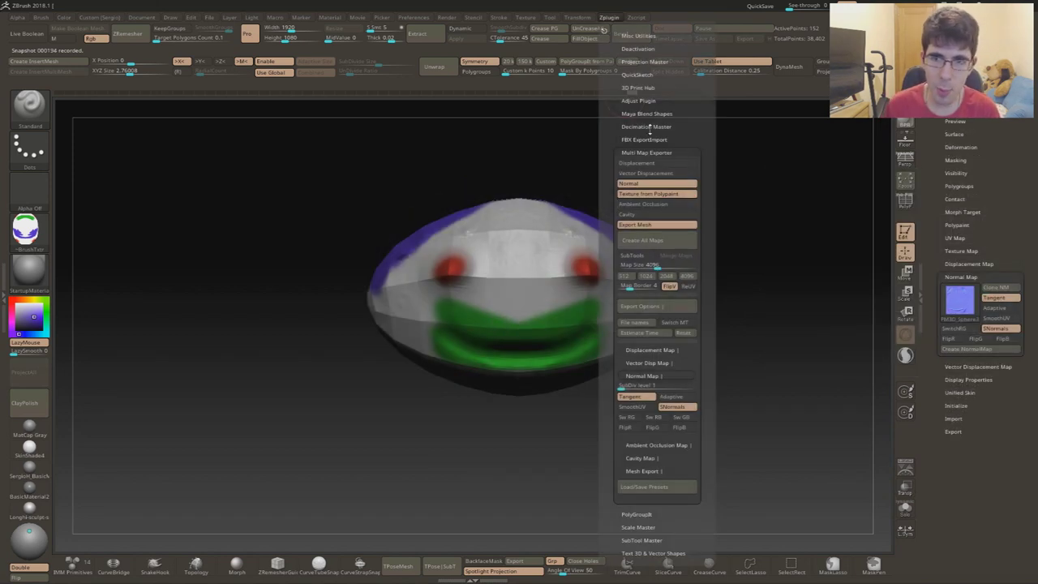
# Scroll the Multi Map Exporter palette and export the faceted low-poly sphere mesh.
pyautogui.moveTo(647, 124); pyautogui.dragTo(656, 116)
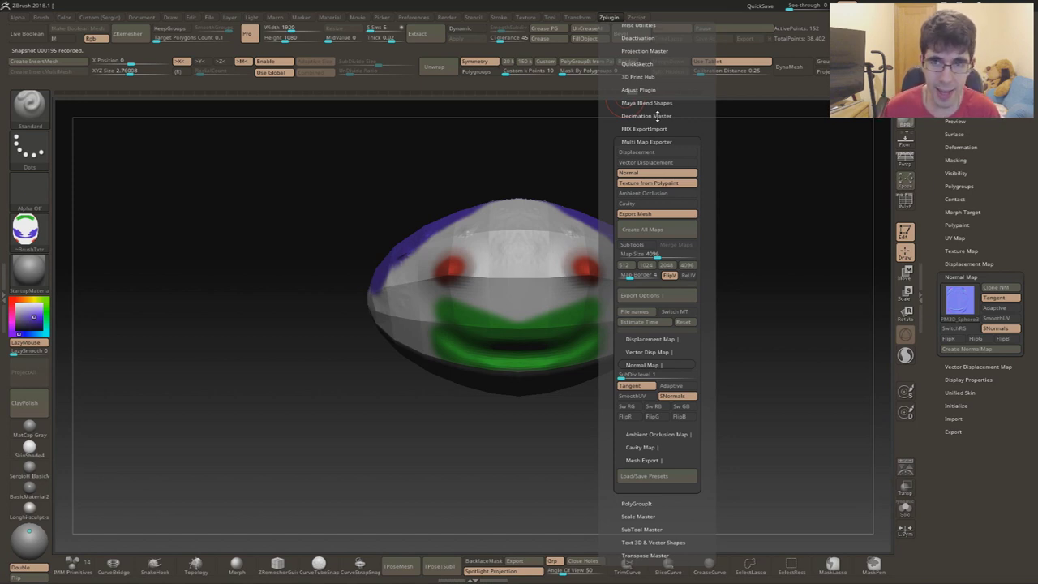
pyautogui.moveTo(645, 123); pyautogui.dragTo(640, 103)
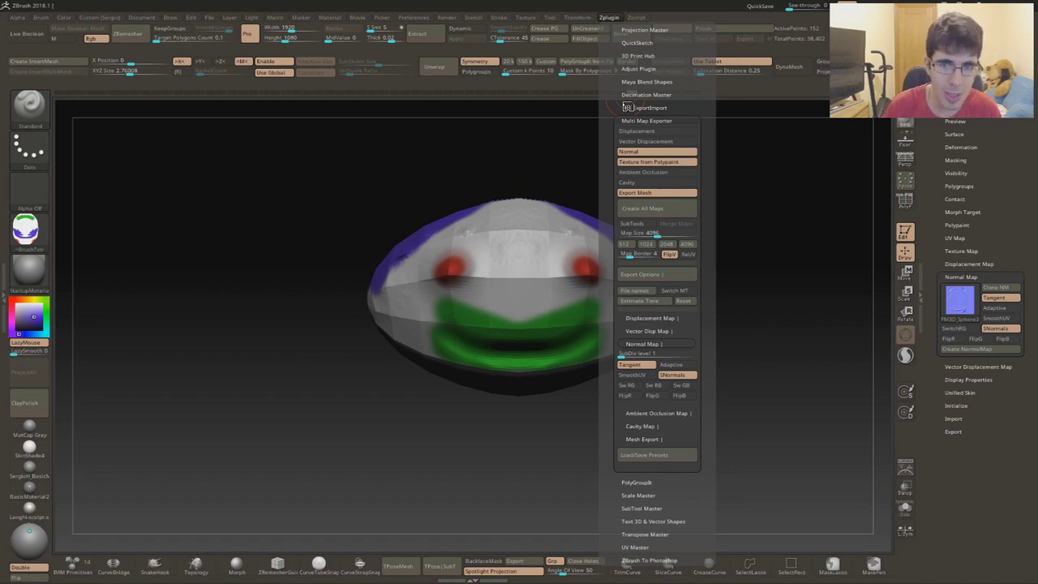
pyautogui.click(649, 197)
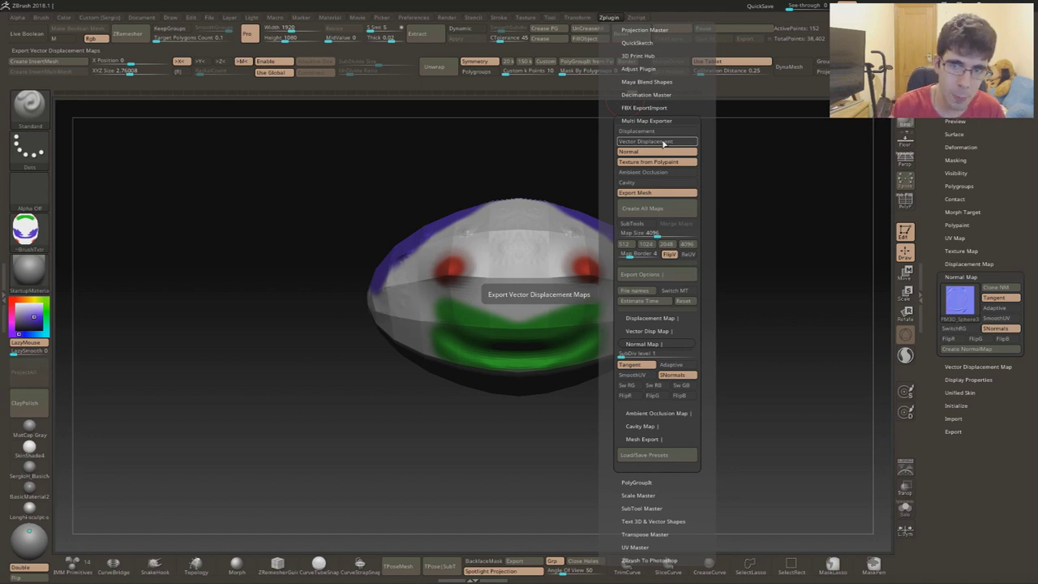
# Reopen the Multi Map Exporter settings and briefly expand its Export Options.
pyautogui.click(609, 17)
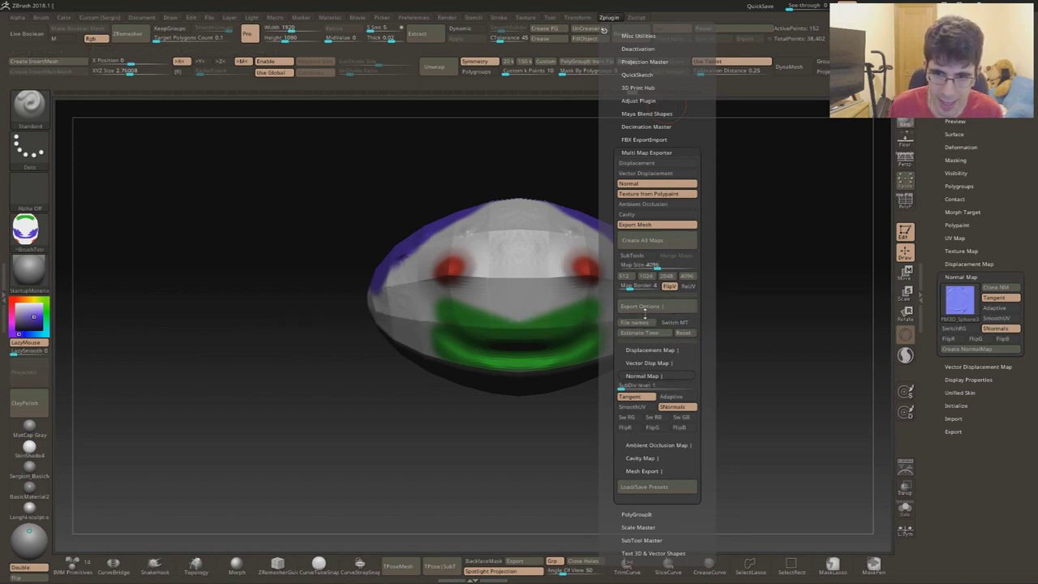
pyautogui.click(648, 307)
pyautogui.click(648, 307)
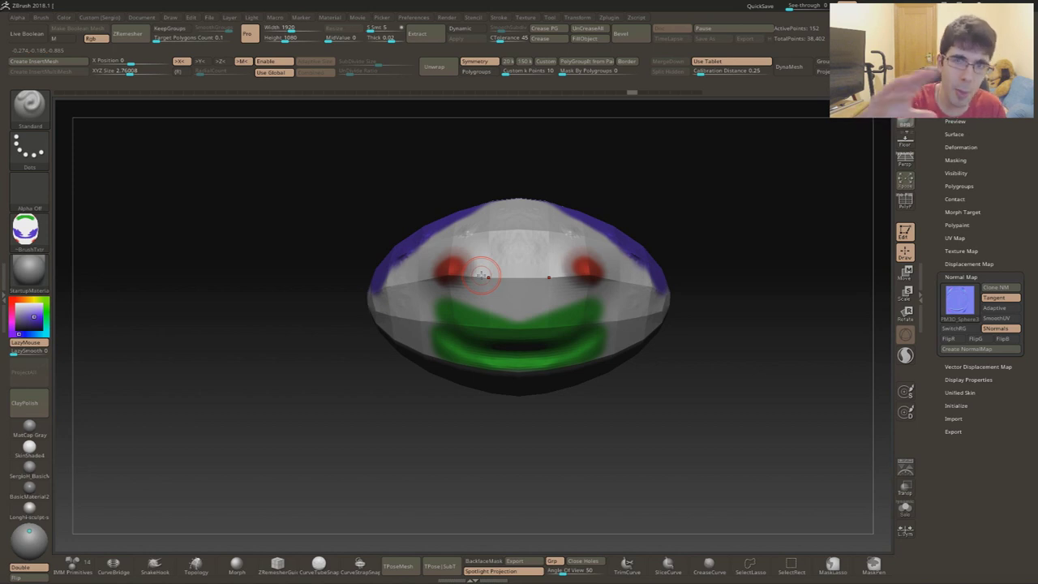
# Check the Ambient Occlusion Map settings, then minimize ZBrush to reach the desktop.
pyautogui.click(610, 17)
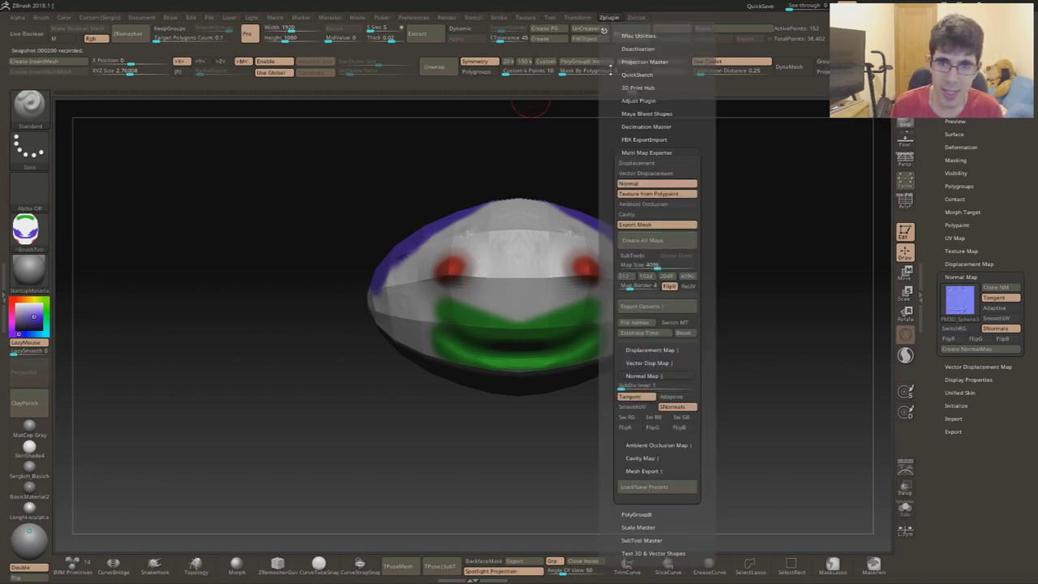
pyautogui.click(652, 446)
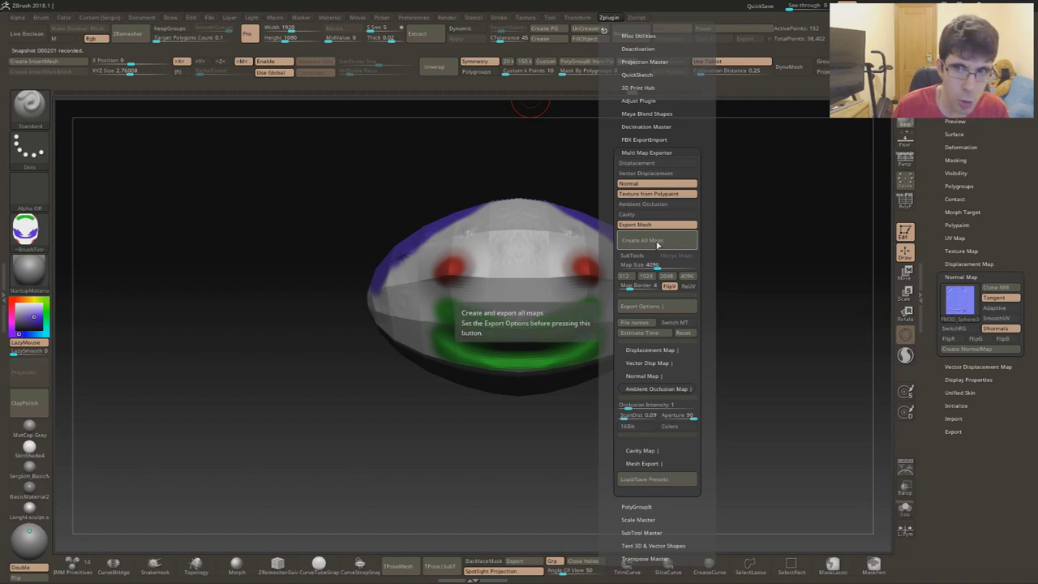
pyautogui.press('super+d')
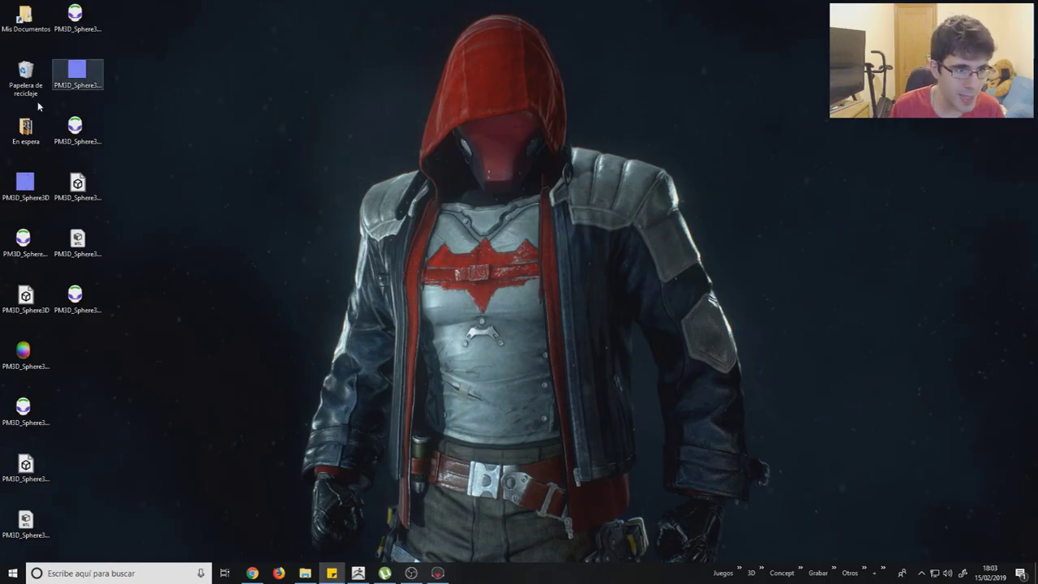
# Group the normal map, PM3D_Sphere3D_copy001 OBJ and texture in a new column, then open the OBJ in Marmoset.
pyautogui.click(24, 354)
pyautogui.click(75, 419)
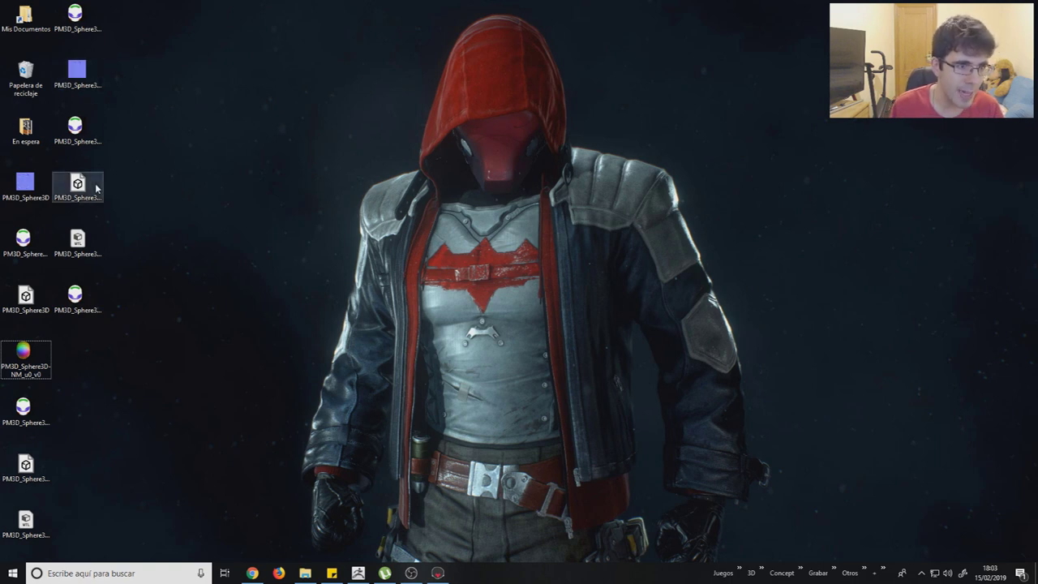
pyautogui.moveTo(98, 185); pyautogui.dragTo(199, 227)
pyautogui.moveTo(84, 76); pyautogui.dragTo(187, 187)
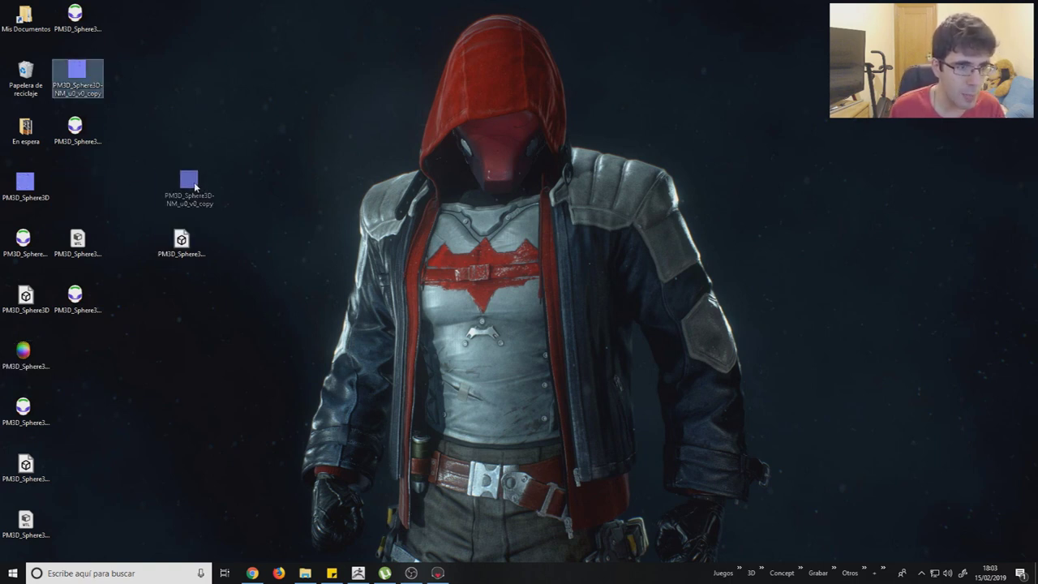
pyautogui.moveTo(81, 306); pyautogui.dragTo(185, 309)
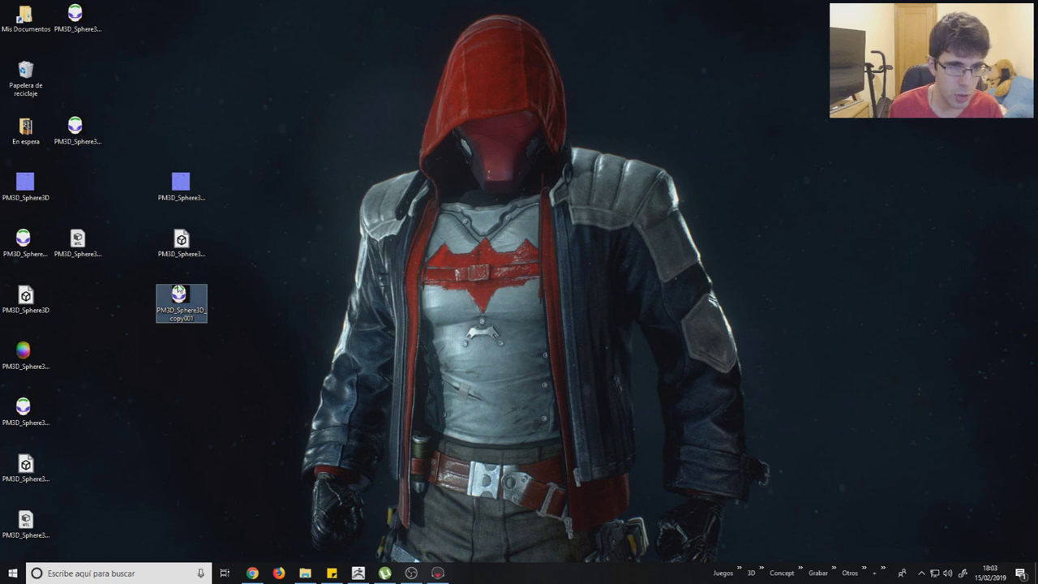
pyautogui.click(204, 238)
pyautogui.doubleClick(203, 240)
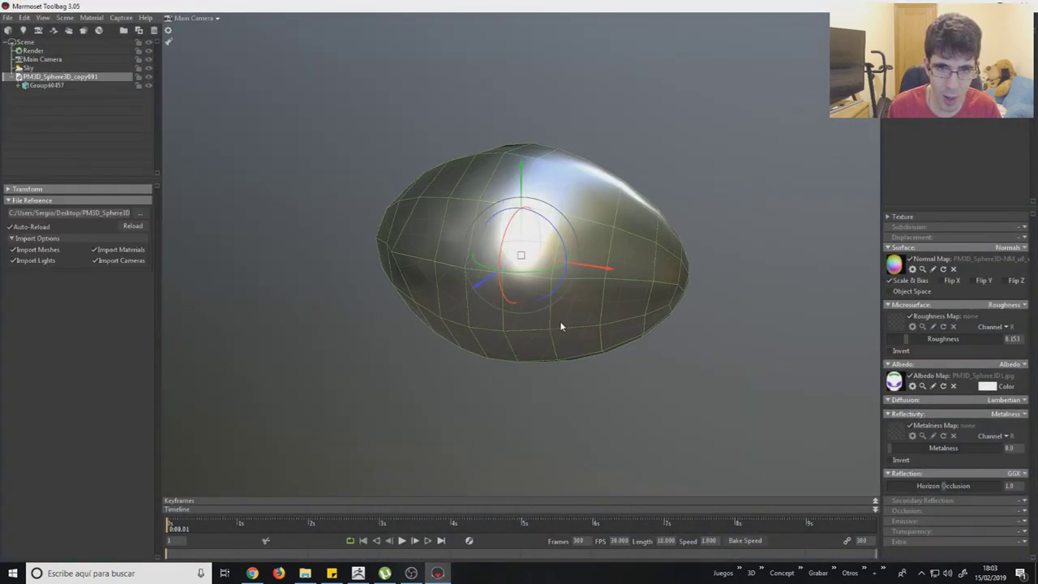
# Drag the exported normal map and colour texture from the desktop onto the sphere's material.
pyautogui.click(437, 572)
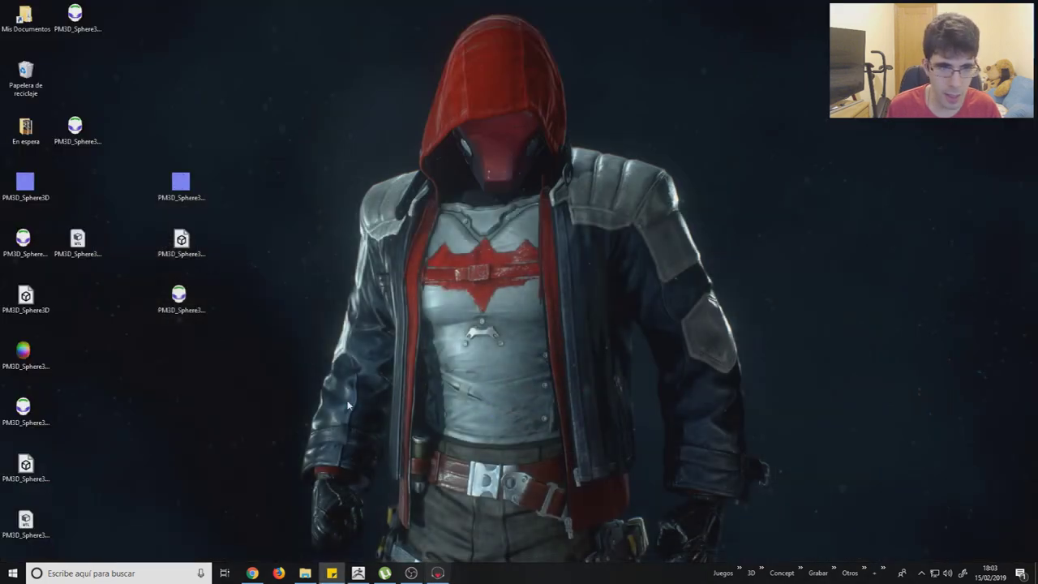
pyautogui.moveTo(180, 185); pyautogui.dragTo(442, 577)
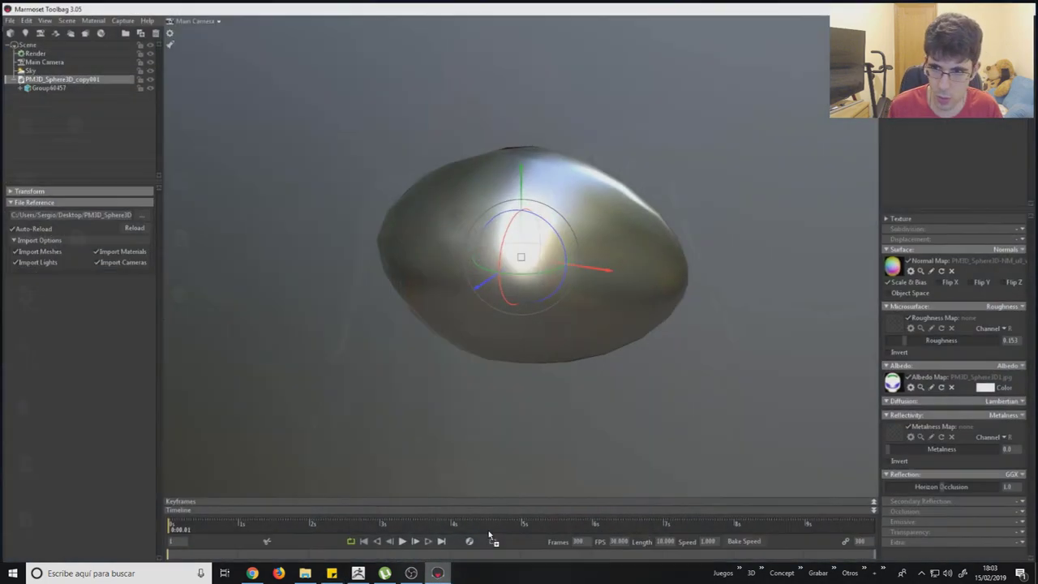
pyautogui.moveTo(442, 577); pyautogui.dragTo(920, 272)
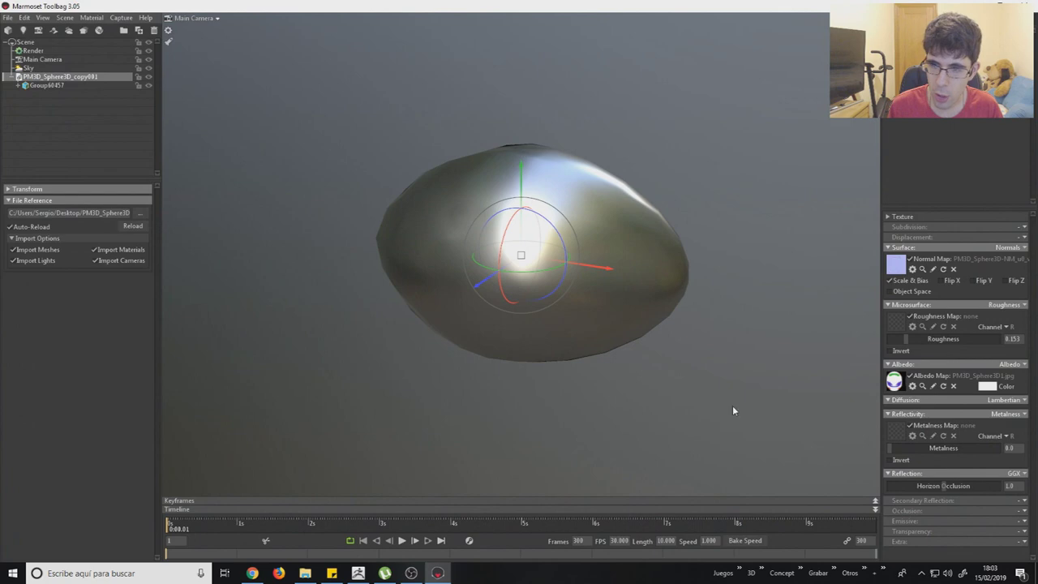
pyautogui.click(437, 573)
pyautogui.moveTo(179, 295)
pyautogui.mouseDown()
pyautogui.moveTo(440, 574)
pyautogui.moveTo(895, 378)
pyautogui.mouseUp()
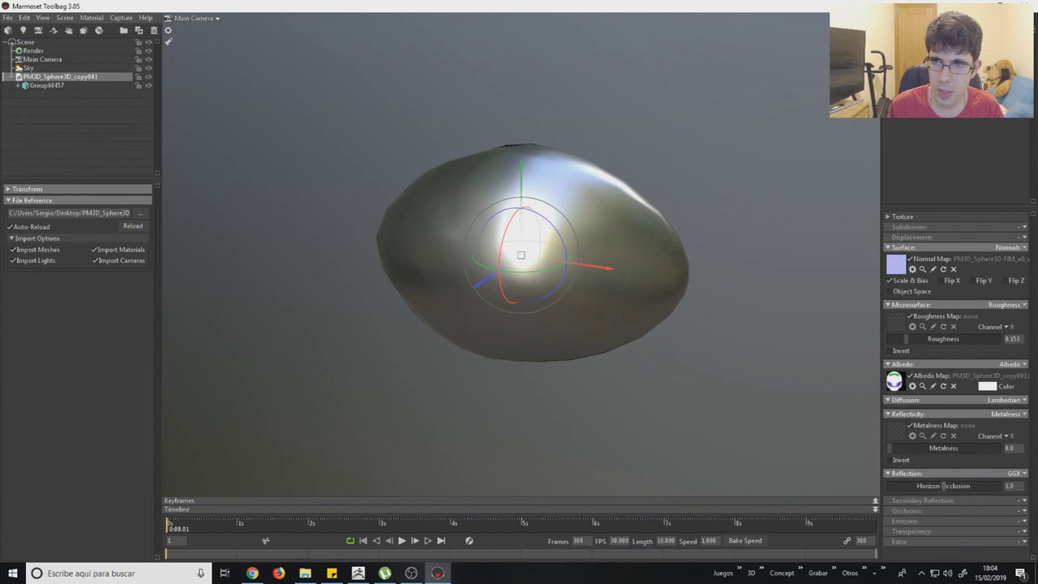
pyautogui.click(730, 317)
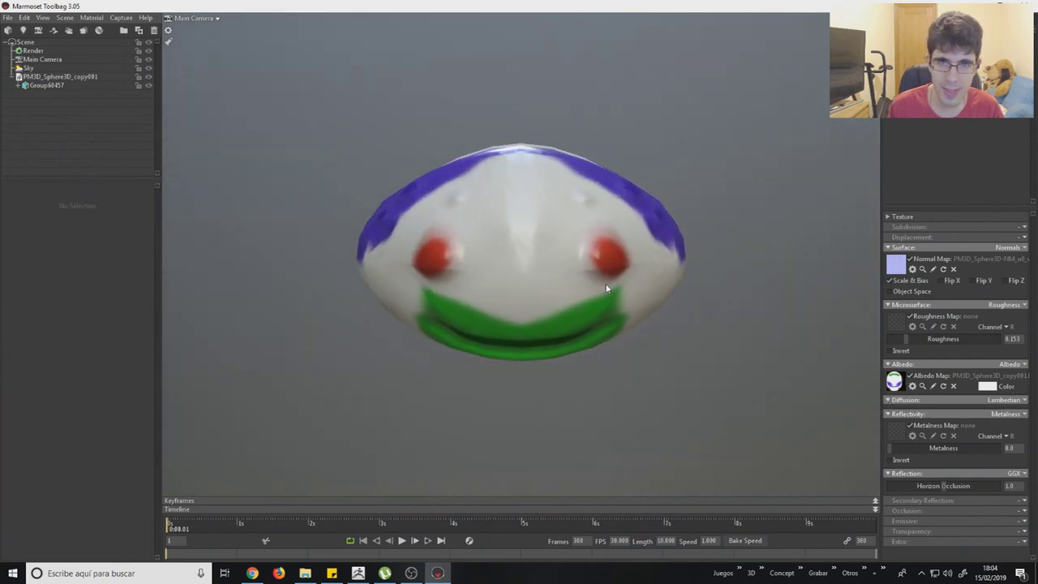
# Raise the material roughness to about 0.5 and orbit around the painted sphere.
pyautogui.moveTo(607, 288)
pyautogui.mouseDown()
pyautogui.moveTo(672, 264)
pyautogui.moveTo(579, 235)
pyautogui.mouseUp()
pyautogui.moveTo(907, 340); pyautogui.dragTo(943, 338)
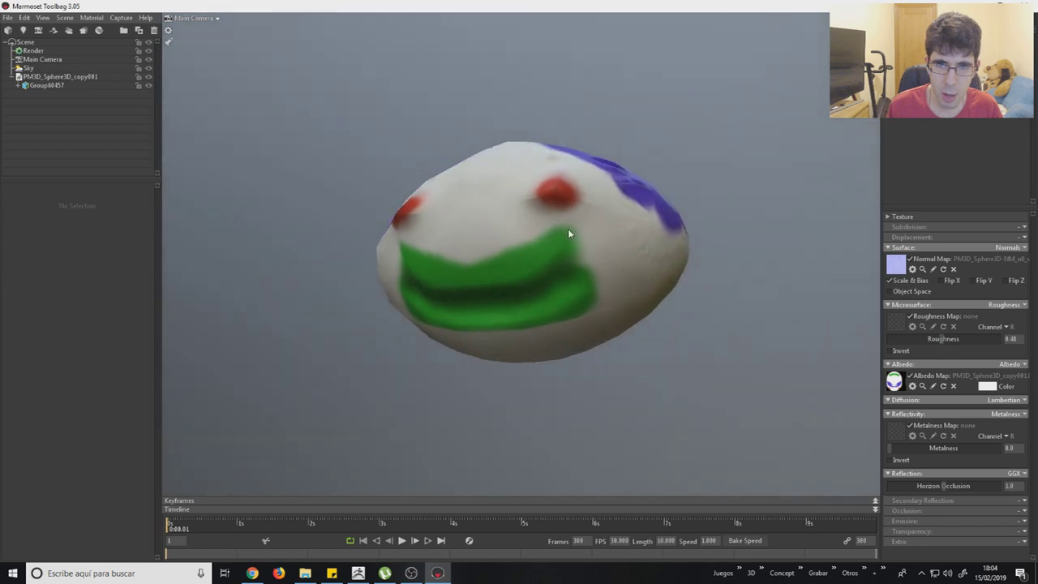
pyautogui.moveTo(568, 229)
pyautogui.mouseDown()
pyautogui.moveTo(516, 249)
pyautogui.moveTo(514, 282)
pyautogui.mouseUp()
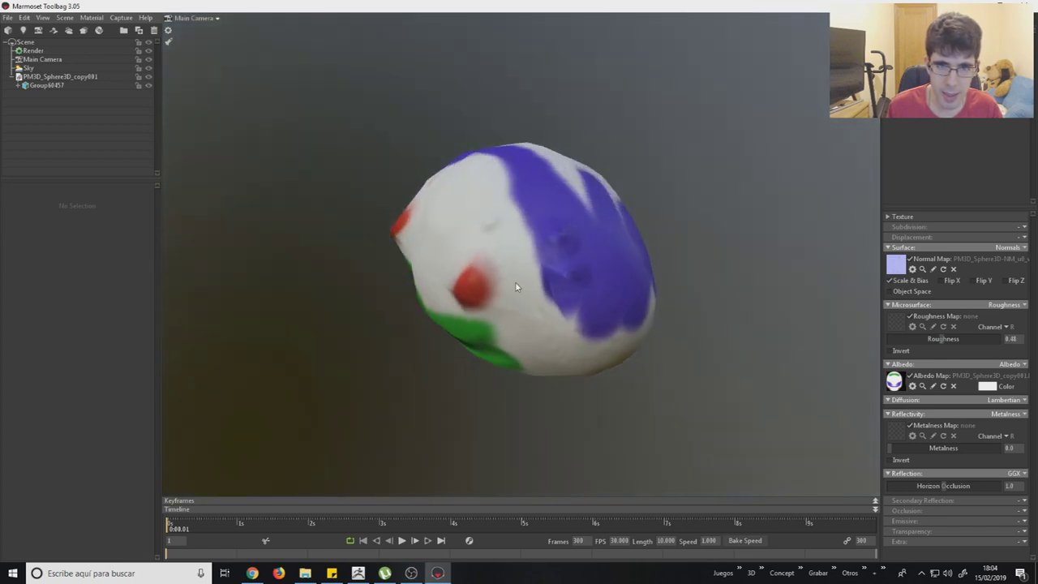
pyautogui.scroll(3, 453, 295)
pyautogui.moveTo(454, 296)
pyautogui.mouseDown()
pyautogui.moveTo(530, 285)
pyautogui.moveTo(422, 276)
pyautogui.mouseUp()
pyautogui.scroll(-3, 511, 288)
pyautogui.scroll(3, 423, 284)
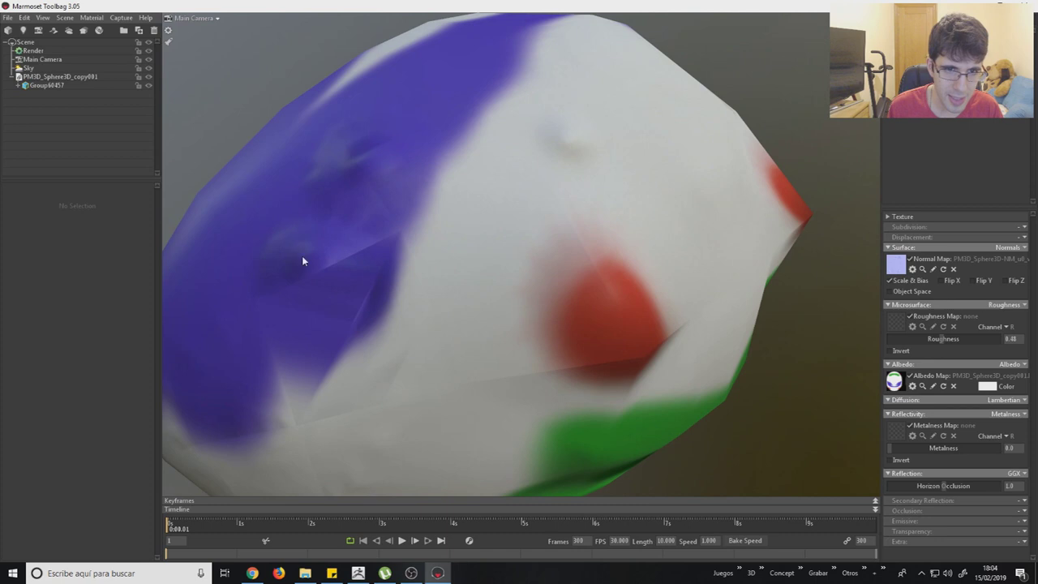
pyautogui.scroll(-3, 394, 209)
pyautogui.moveTo(394, 208)
pyautogui.mouseDown()
pyautogui.moveTo(521, 273)
pyautogui.moveTo(607, 278)
pyautogui.moveTo(422, 283)
pyautogui.moveTo(460, 279)
pyautogui.moveTo(522, 241)
pyautogui.mouseUp()
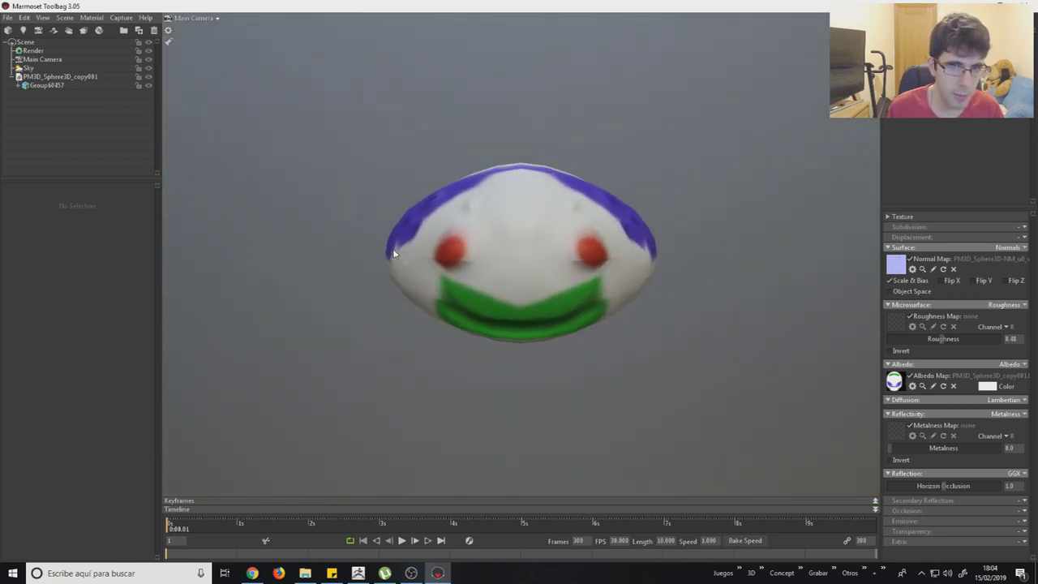
pyautogui.scroll(2, 420, 284)
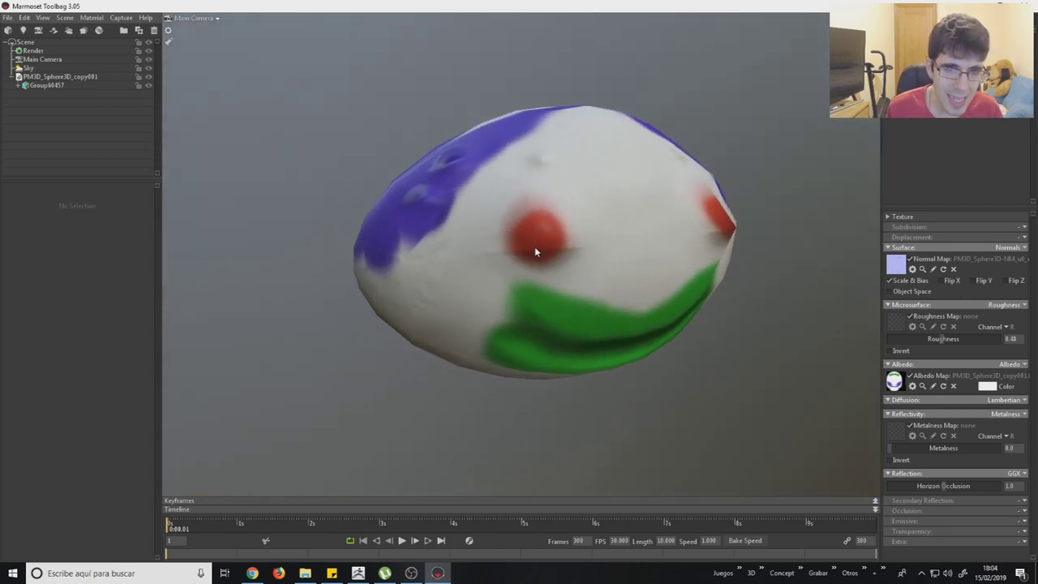
pyautogui.scroll(-2, 523, 241)
pyautogui.moveTo(621, 239)
pyautogui.mouseDown()
pyautogui.moveTo(447, 319)
pyautogui.moveTo(442, 368)
pyautogui.moveTo(544, 370)
pyautogui.moveTo(592, 306)
pyautogui.mouseUp()
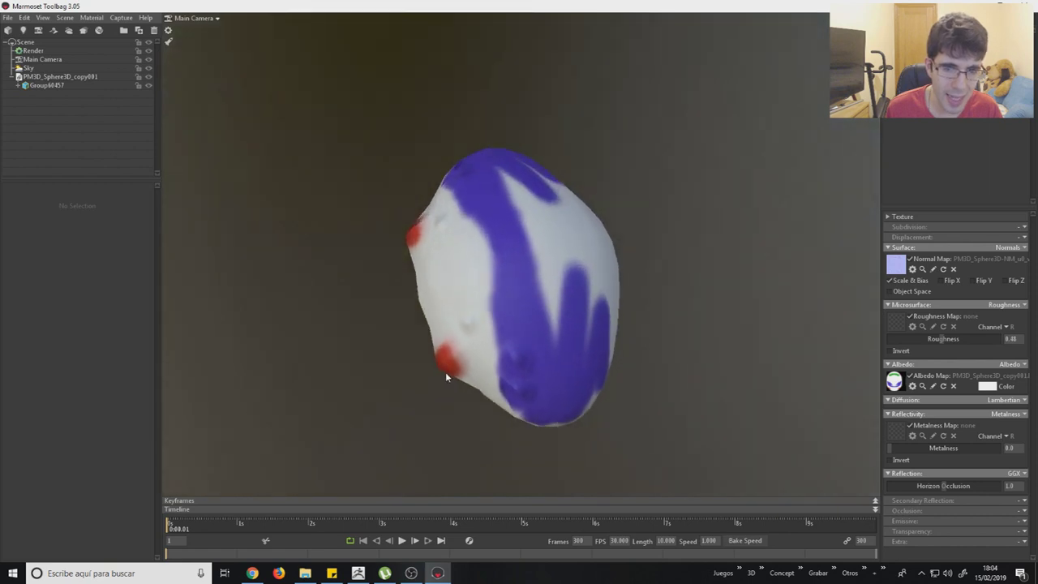
pyautogui.scroll(2, 594, 337)
pyautogui.scroll(-2, 606, 332)
pyautogui.moveTo(612, 312)
pyautogui.mouseDown()
pyautogui.moveTo(538, 255)
pyautogui.moveTo(549, 234)
pyautogui.mouseUp()
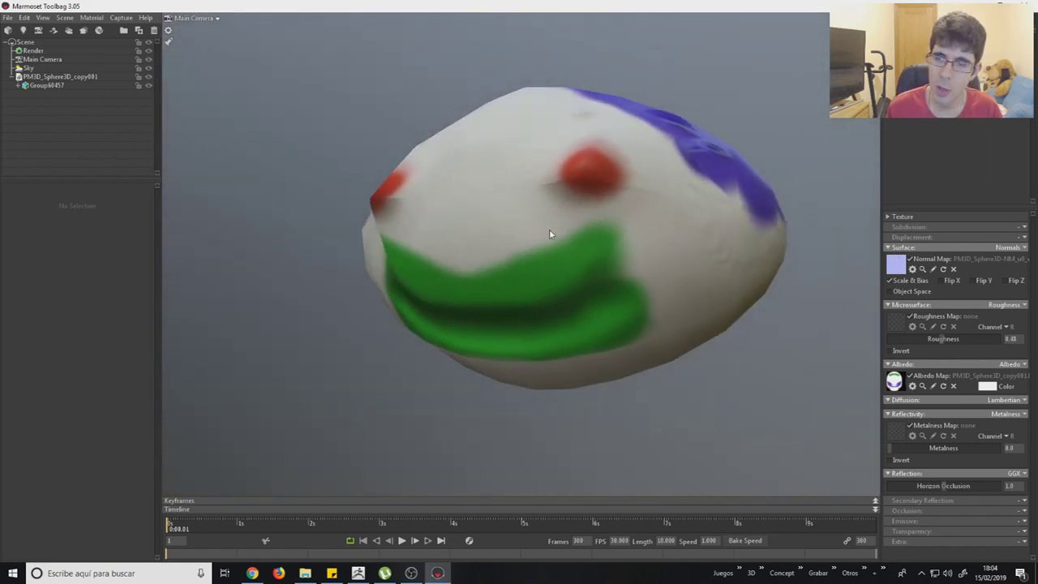
# Toggle the Normal Map on and off to compare shading, then turn the sphere to face the camera.
pyautogui.click(929, 259)
pyautogui.click(929, 258)
pyautogui.click(929, 258)
pyautogui.click(929, 259)
pyautogui.click(929, 259)
pyautogui.click(929, 259)
pyautogui.click(929, 259)
pyautogui.click(929, 259)
pyautogui.click(929, 259)
pyautogui.click(929, 258)
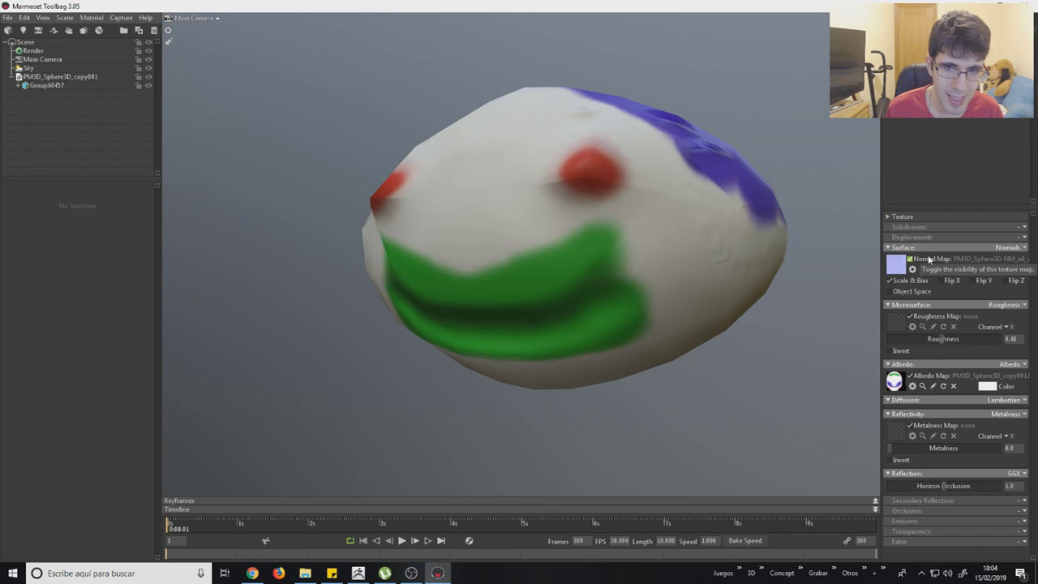
pyautogui.click(929, 259)
pyautogui.scroll(-5, 547, 283)
pyautogui.moveTo(546, 283); pyautogui.dragTo(600, 308)
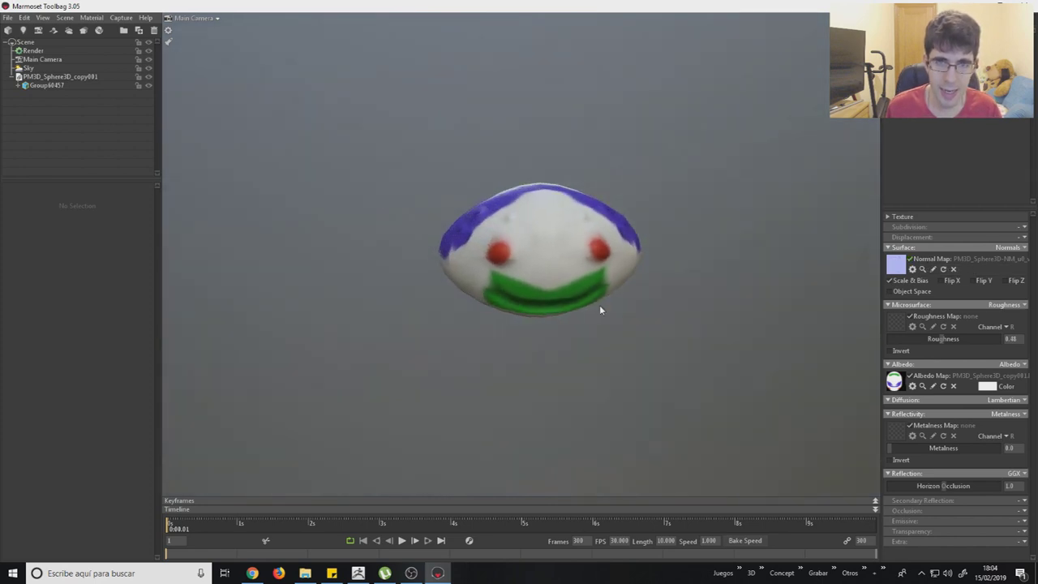
# Export the sphere as a desktop OBJ named PM3D_Sphere3Dasdasda instead of overwriting PM3D_Sphere3D.OBJ.
pyautogui.click(357, 573)
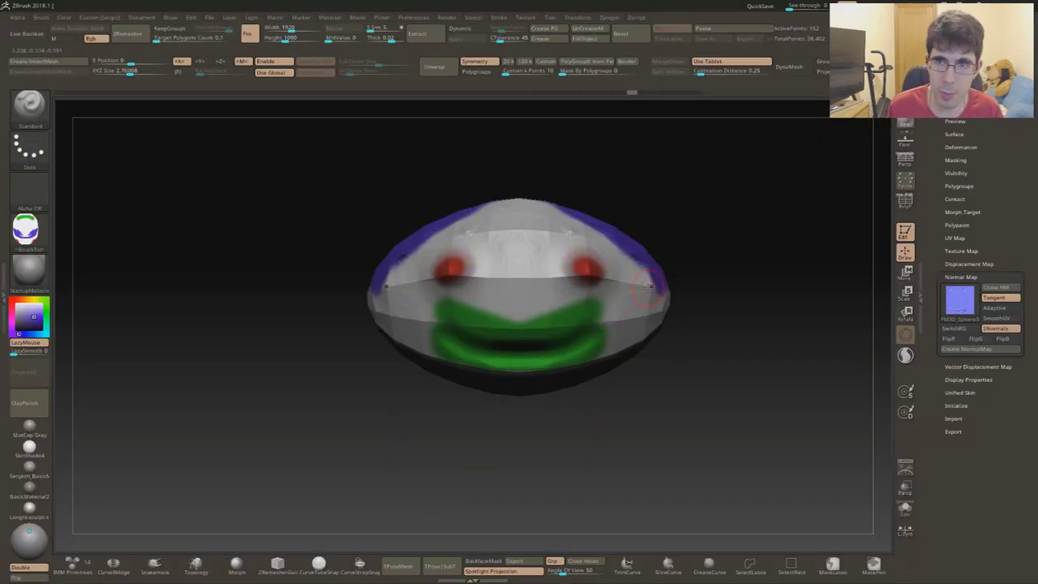
pyautogui.moveTo(604, 261); pyautogui.dragTo(556, 278, button='right')
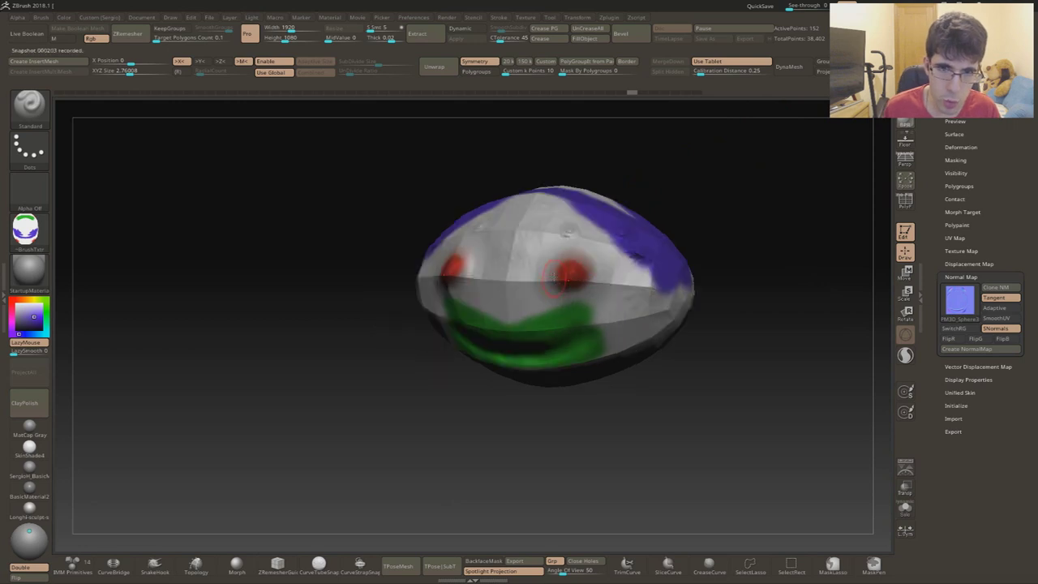
pyautogui.scroll(5, 554, 277)
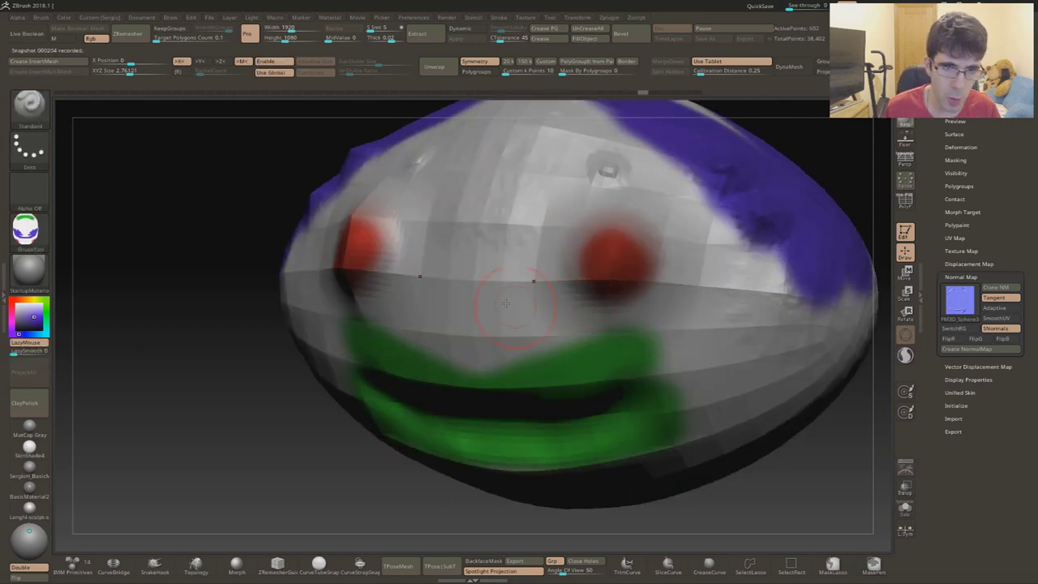
pyautogui.scroll(3, 980, 214)
pyautogui.click(953, 576)
pyautogui.click(449, 276)
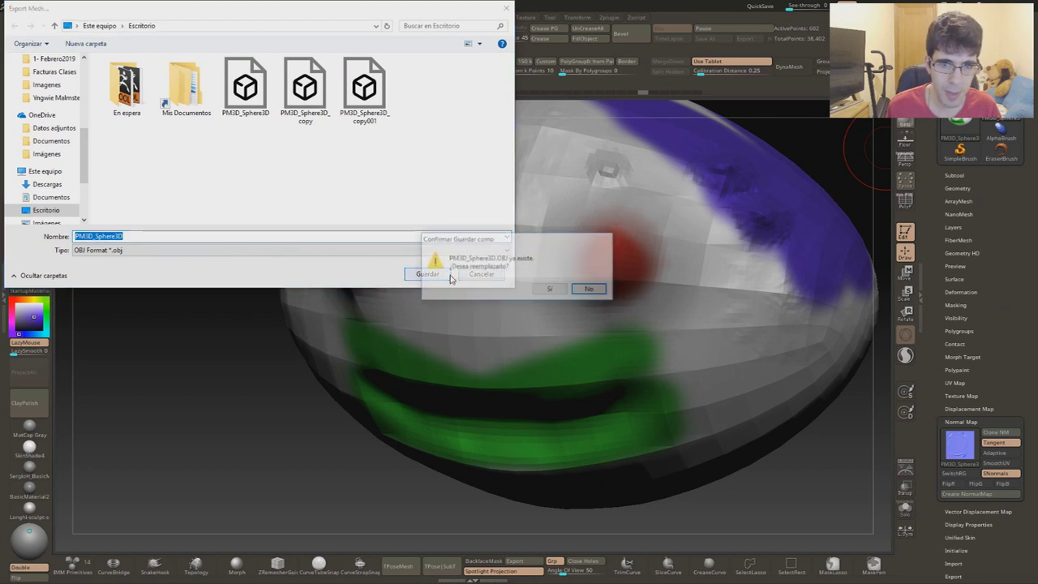
pyautogui.click(589, 289)
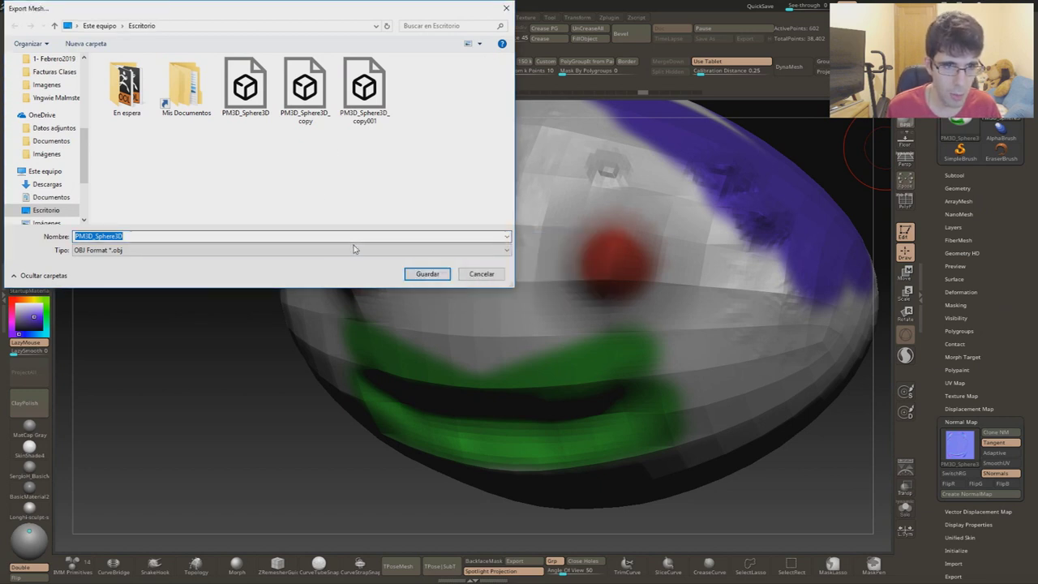
pyautogui.press('End')
pyautogui.write('asdasda')
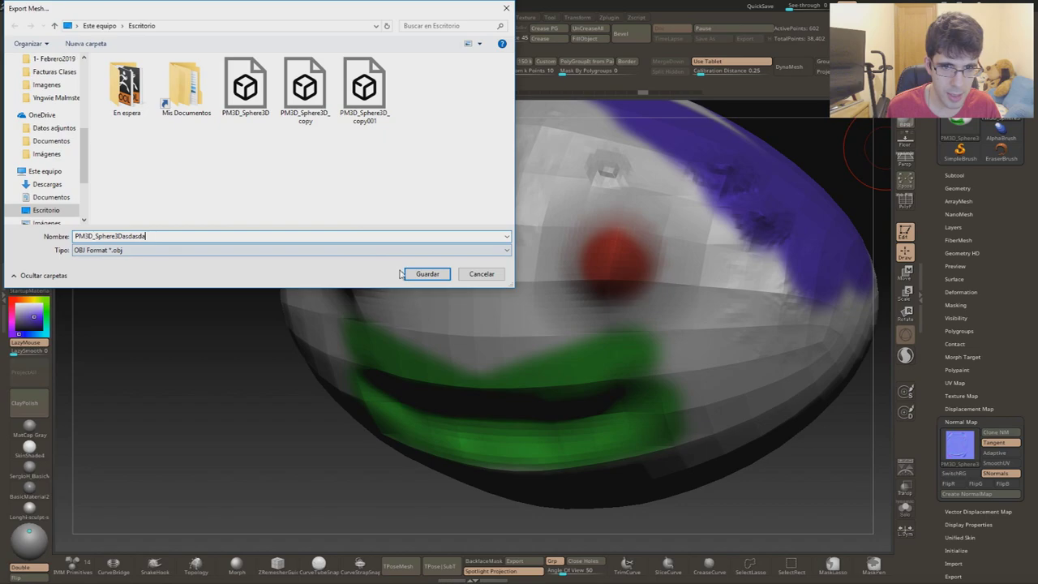
pyautogui.click(413, 274)
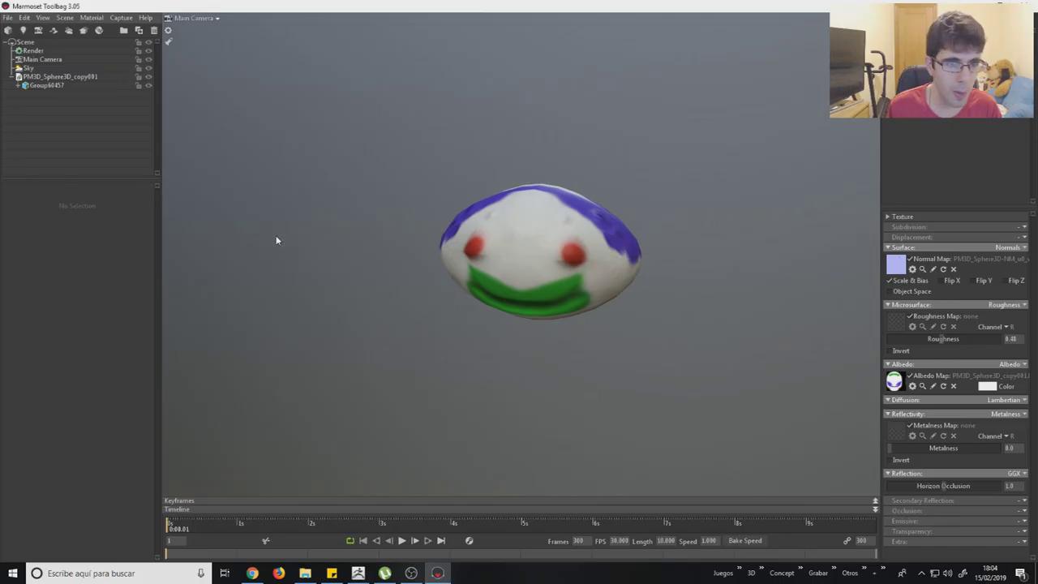
# Drag the newly exported OBJ from the desktop into the Marmoset scene.
pyautogui.click(438, 573)
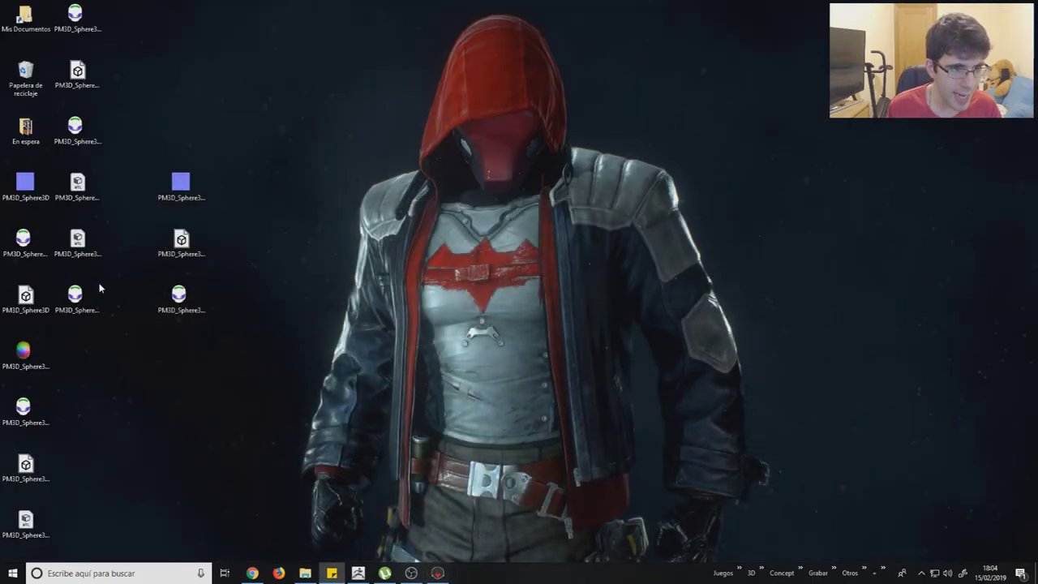
pyautogui.click(94, 197)
pyautogui.moveTo(94, 197)
pyautogui.mouseDown()
pyautogui.moveTo(209, 282)
pyautogui.moveTo(114, 81)
pyautogui.moveTo(500, 397)
pyautogui.moveTo(506, 381)
pyautogui.mouseUp()
pyautogui.scroll(3, 554, 313)
pyautogui.scroll(3, 559, 306)
pyautogui.moveTo(570, 299); pyautogui.dragTo(529, 276)
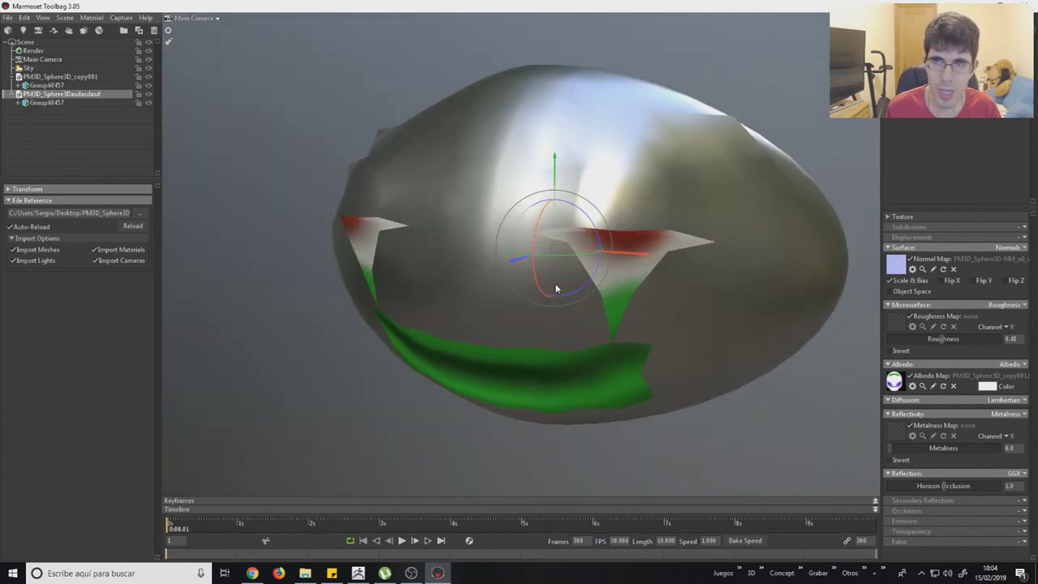
# Hide the copy001 object and orbit until the new model's face points at the camera.
pyautogui.click(147, 82)
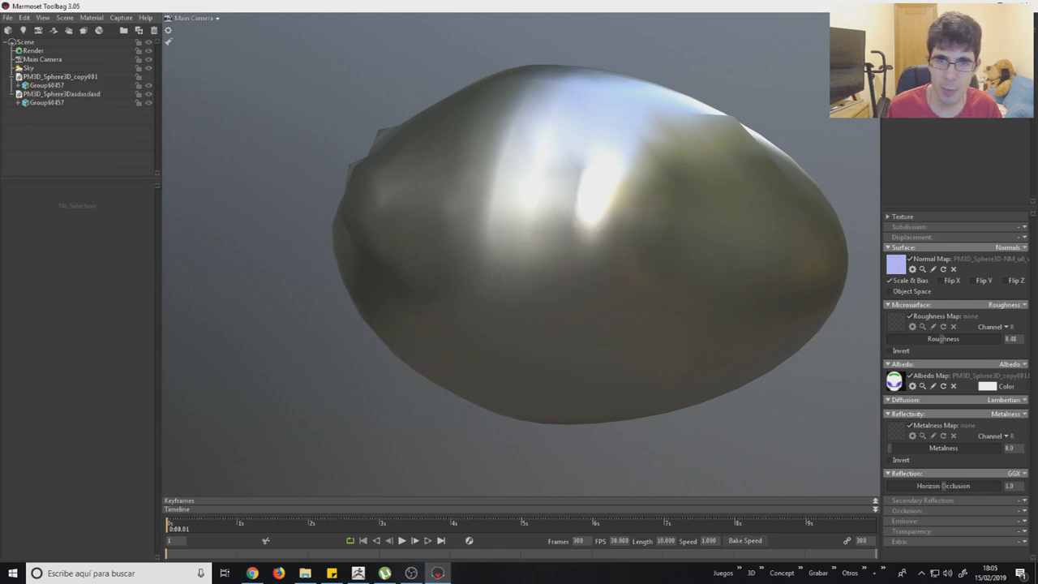
pyautogui.moveTo(537, 162)
pyautogui.mouseDown()
pyautogui.moveTo(617, 163)
pyautogui.moveTo(542, 231)
pyautogui.moveTo(423, 166)
pyautogui.mouseUp()
pyautogui.moveTo(619, 249)
pyautogui.mouseDown()
pyautogui.moveTo(560, 230)
pyautogui.moveTo(507, 297)
pyautogui.moveTo(607, 332)
pyautogui.moveTo(518, 341)
pyautogui.moveTo(565, 261)
pyautogui.mouseUp()
pyautogui.moveTo(565, 262)
pyautogui.mouseDown(button='right')
pyautogui.moveTo(579, 230)
pyautogui.moveTo(616, 269)
pyautogui.mouseUp(button='right')
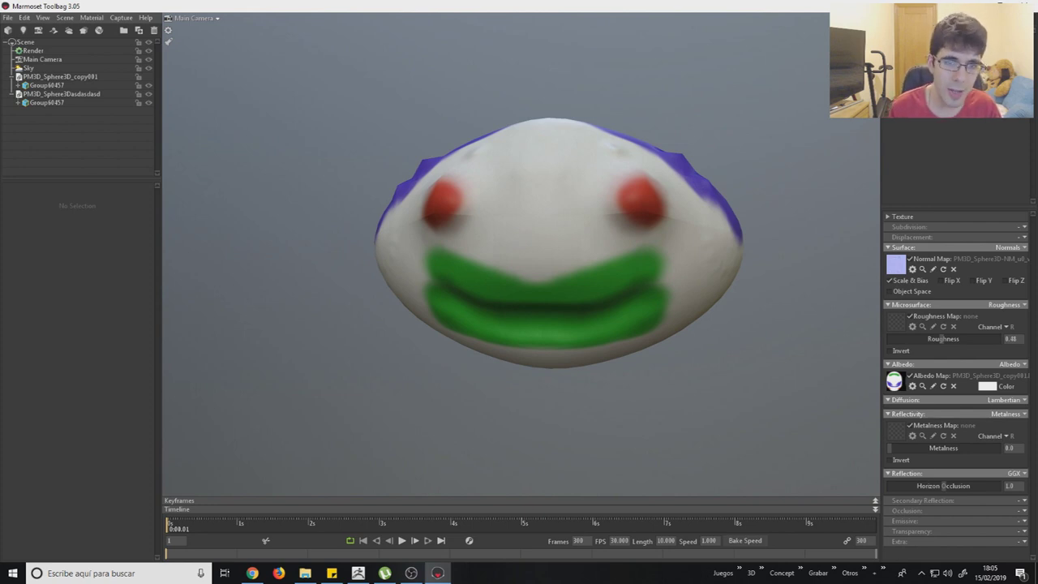
# Step the sphere up a subdivision level and export it as an OBJ named 5.
pyautogui.click(358, 572)
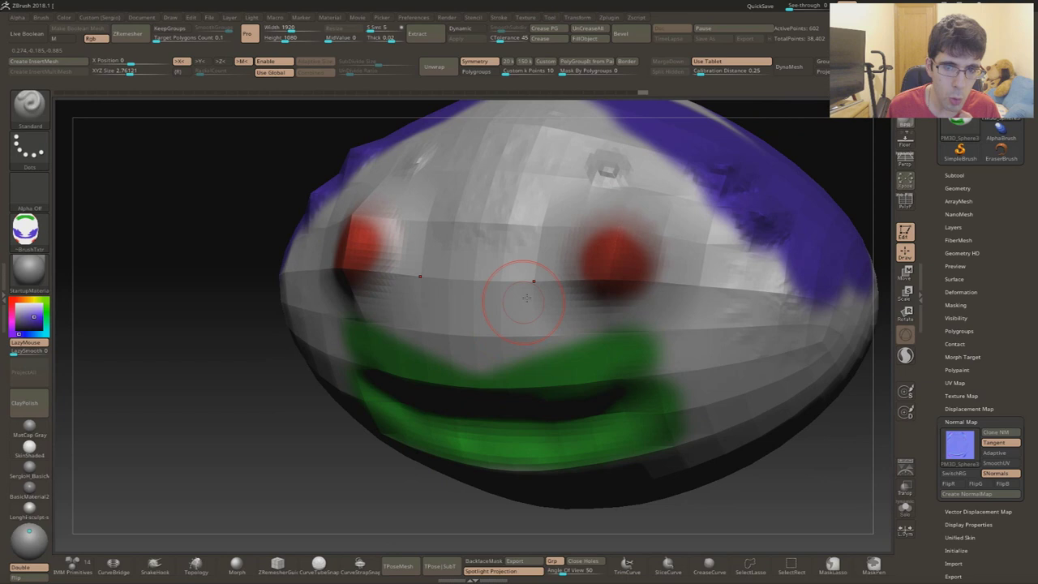
pyautogui.moveTo(545, 297); pyautogui.dragTo(557, 320, button='right')
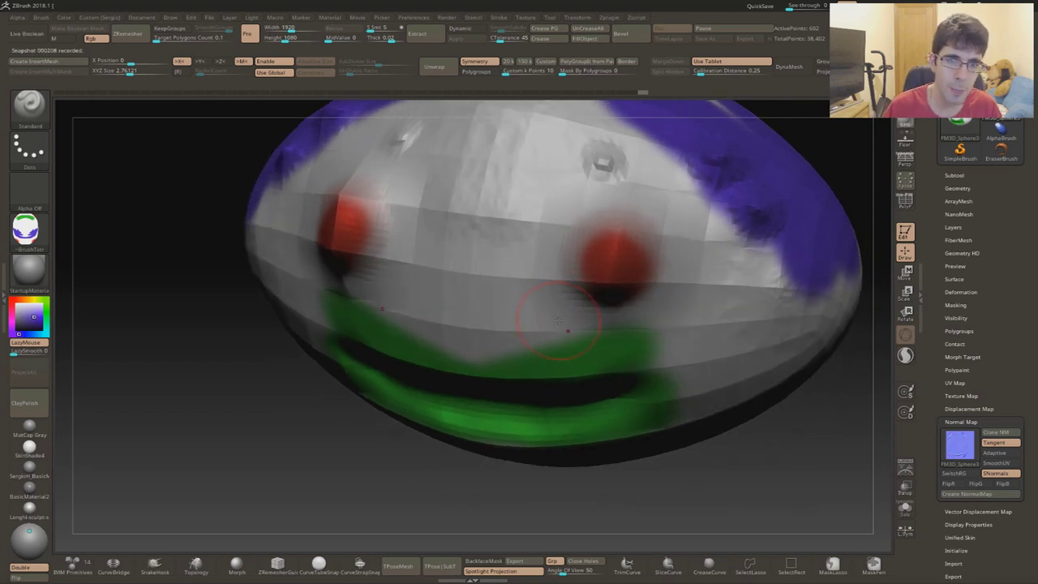
pyautogui.moveTo(557, 320)
pyautogui.keyDown('shift'); pyautogui.mouseDown(button='right')
pyautogui.moveTo(546, 239)
pyautogui.moveTo(559, 284)
pyautogui.mouseUp(button='right'); pyautogui.keyUp('shift')
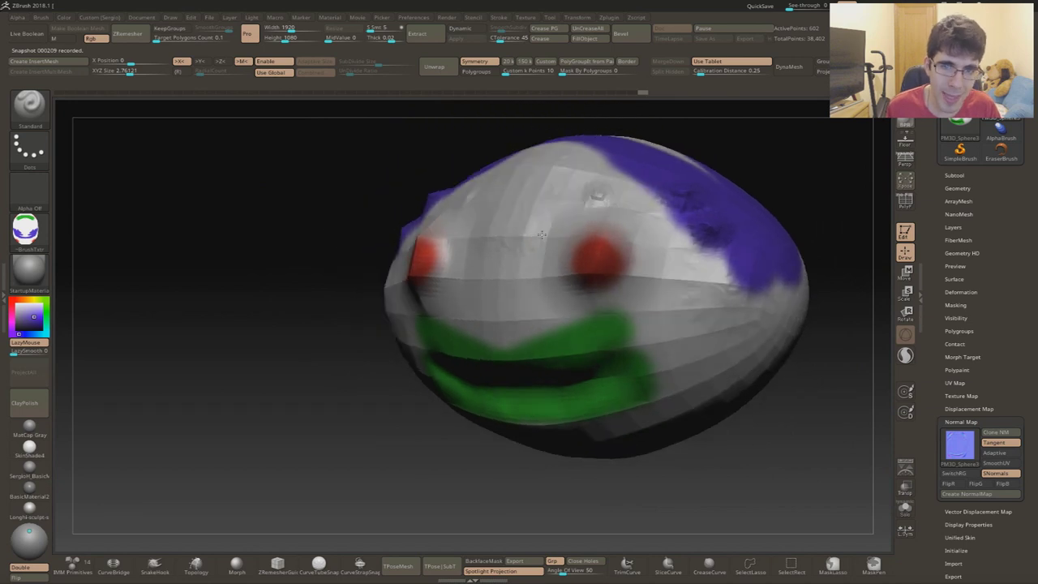
pyautogui.press('d')
pyautogui.press('d')
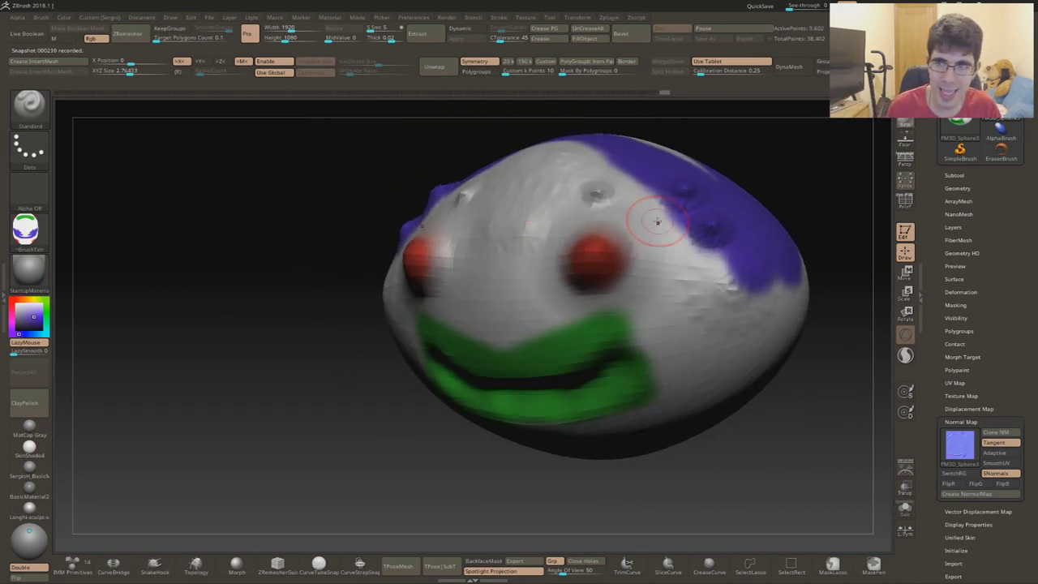
pyautogui.click(954, 576)
pyautogui.write('5')
pyautogui.click(428, 275)
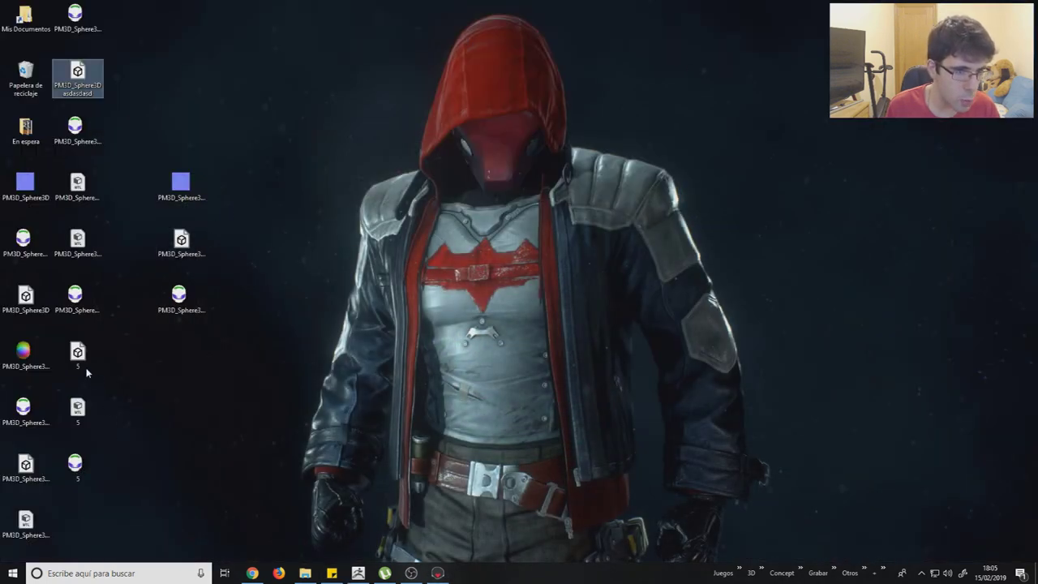
# Import 5.OBJ from the desktop into the Marmoset scene and view its left side.
pyautogui.moveTo(77, 351)
pyautogui.mouseDown()
pyautogui.moveTo(444, 572)
pyautogui.moveTo(541, 370)
pyautogui.mouseUp()
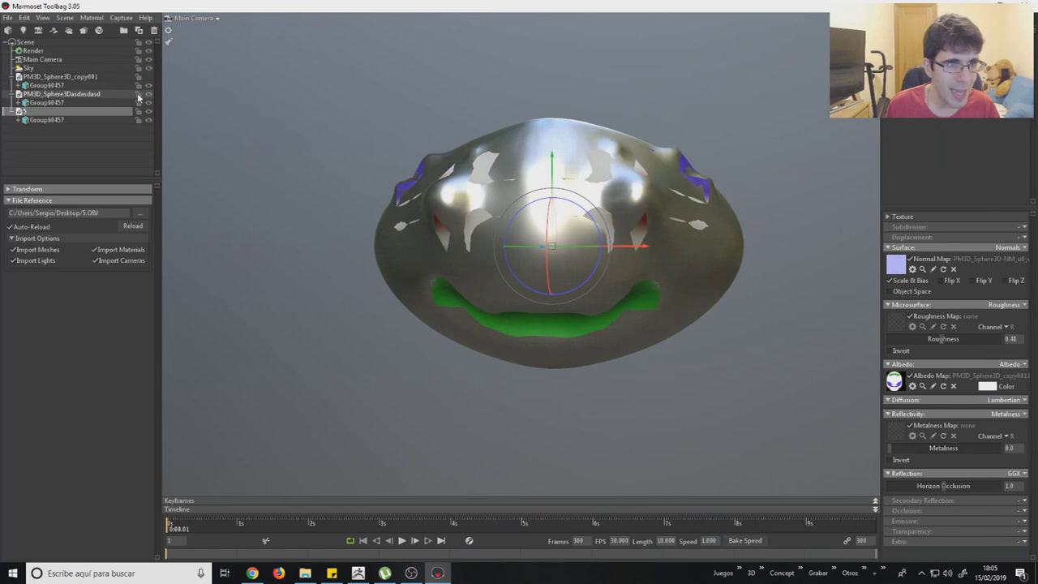
pyautogui.click(611, 267)
pyautogui.moveTo(611, 267)
pyautogui.mouseDown()
pyautogui.moveTo(546, 211)
pyautogui.moveTo(546, 256)
pyautogui.moveTo(564, 258)
pyautogui.moveTo(500, 224)
pyautogui.moveTo(586, 235)
pyautogui.moveTo(474, 233)
pyautogui.mouseUp()
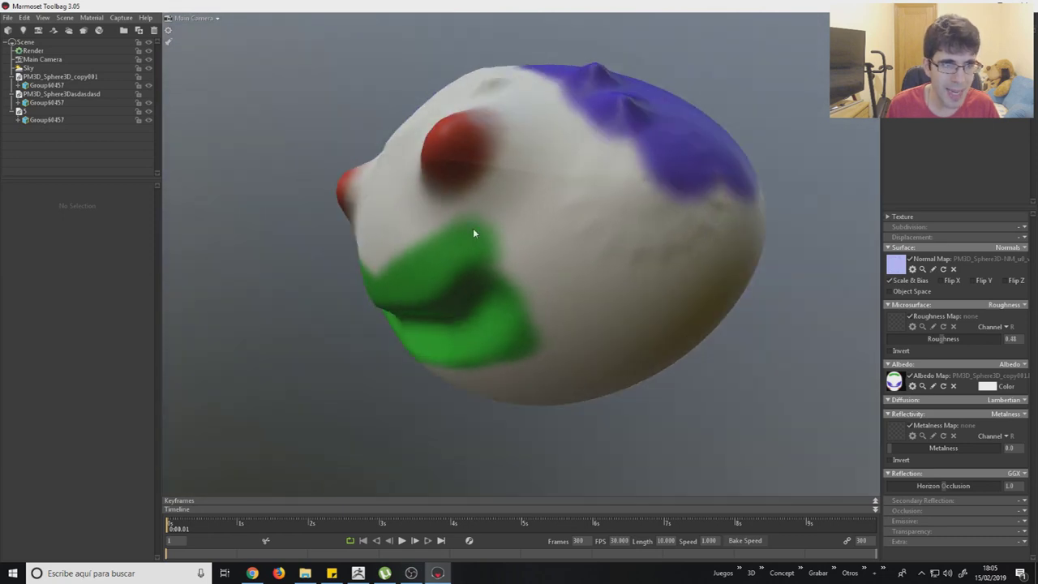
# Toggle the outliner eye icons to compare versions, leaving the painted low-poly sphere visible and facing front.
pyautogui.click(148, 102)
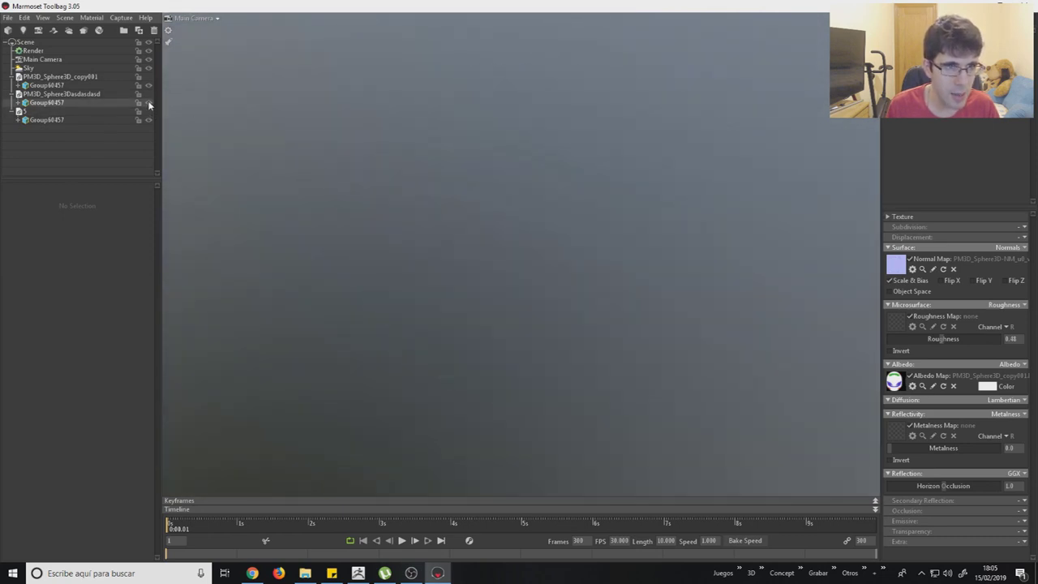
pyautogui.click(149, 94)
pyautogui.click(147, 76)
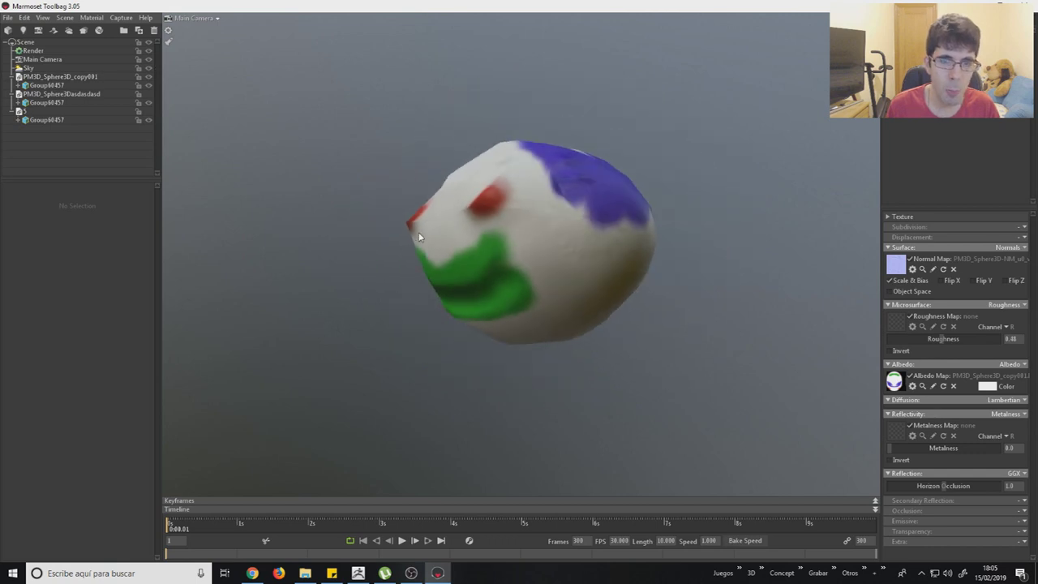
pyautogui.moveTo(419, 236); pyautogui.dragTo(512, 251)
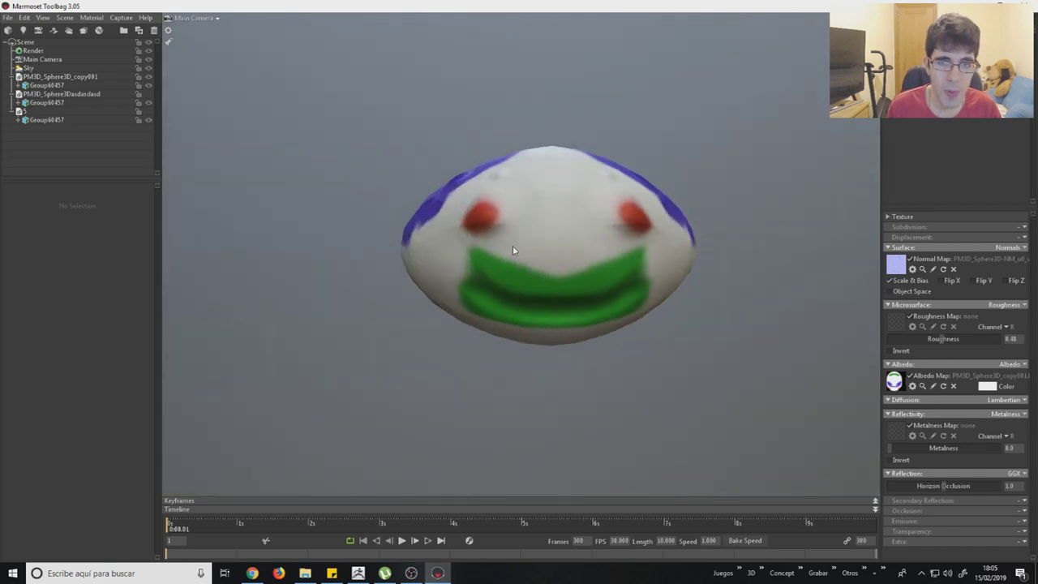
pyautogui.scroll(3, 534, 243)
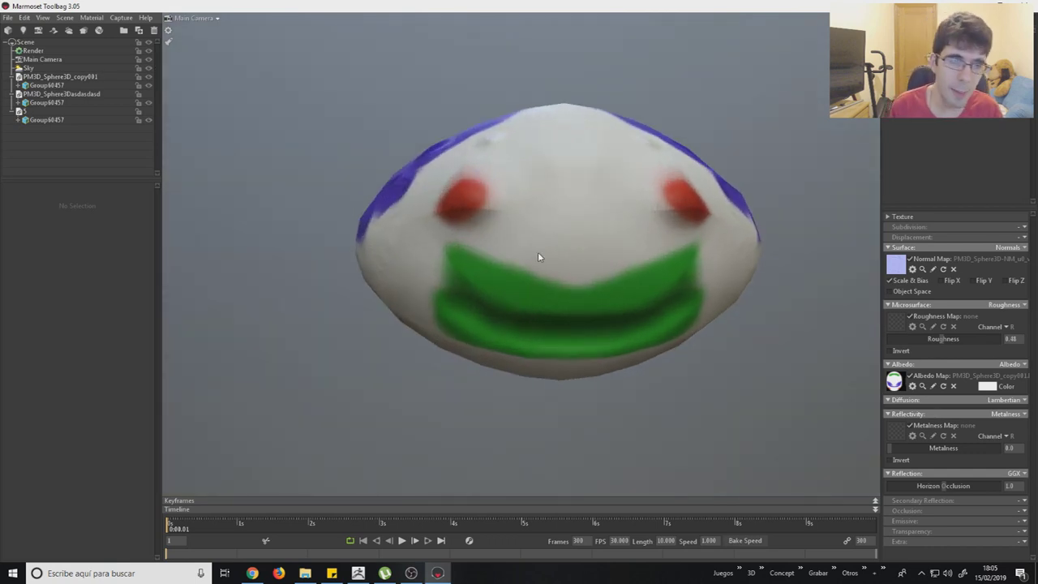